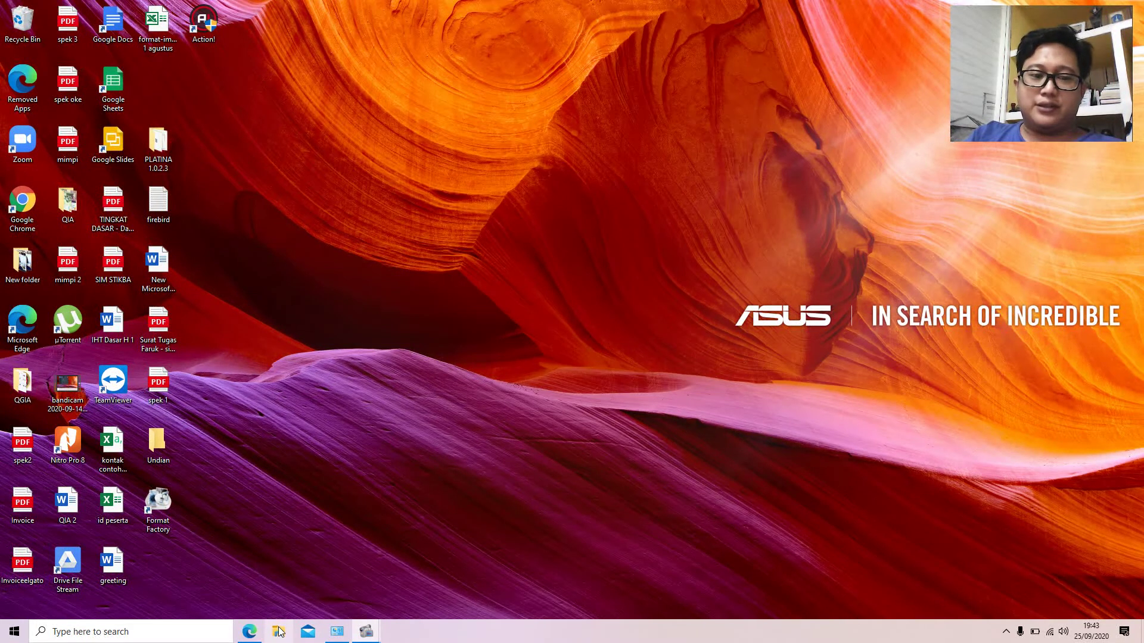
Open File Explorer and browse to the OS (C:) drive.
click(277, 635)
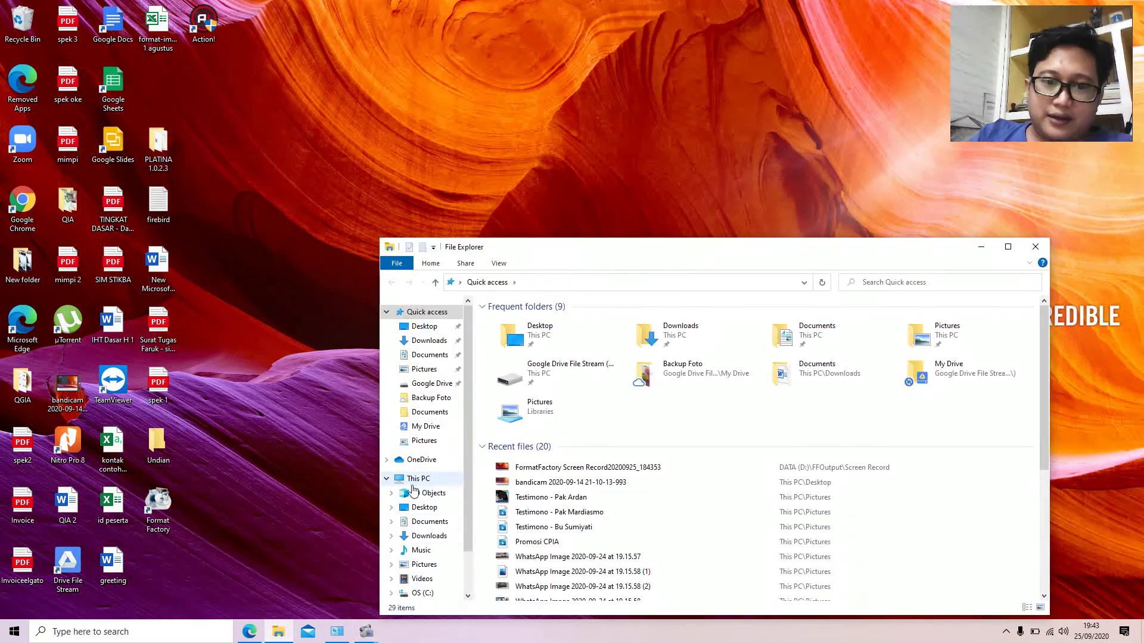
scroll(414, 489, down, 1)
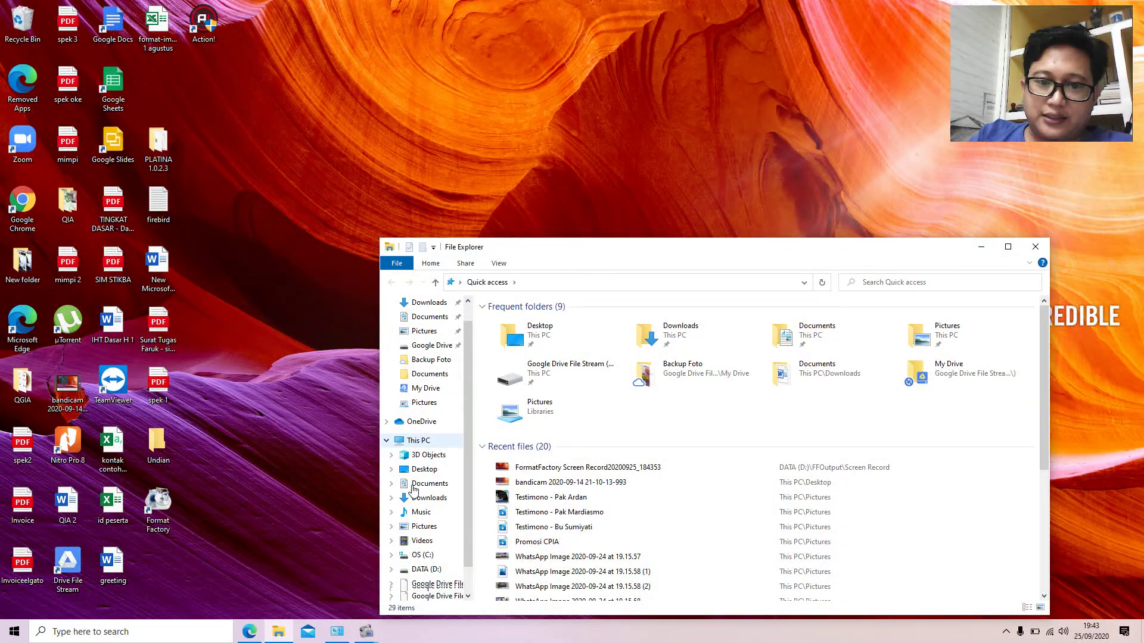
scroll(417, 525, down, 1)
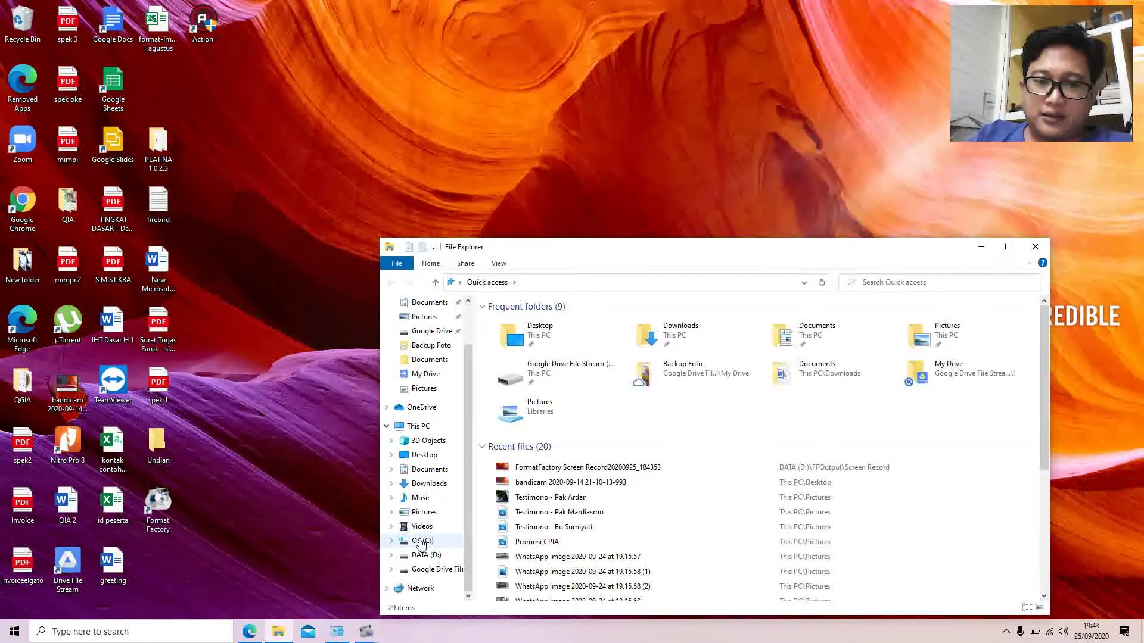
click(421, 541)
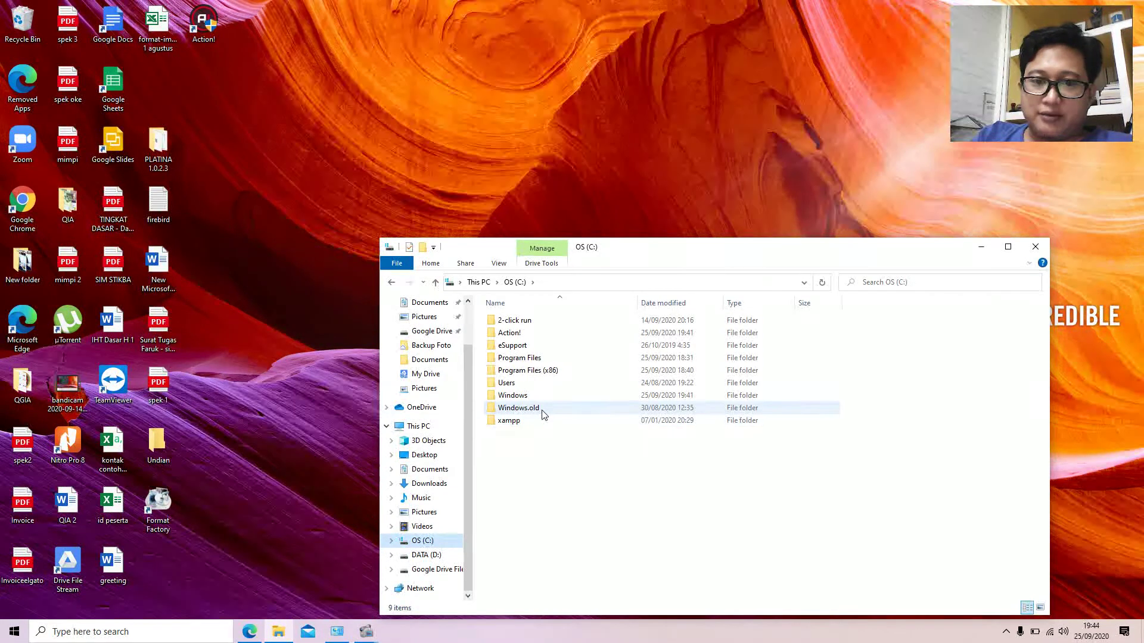
Inspect the Windows.old folder and its Users subfolder, and close the File Explorer window.
mouse_move(544, 416)
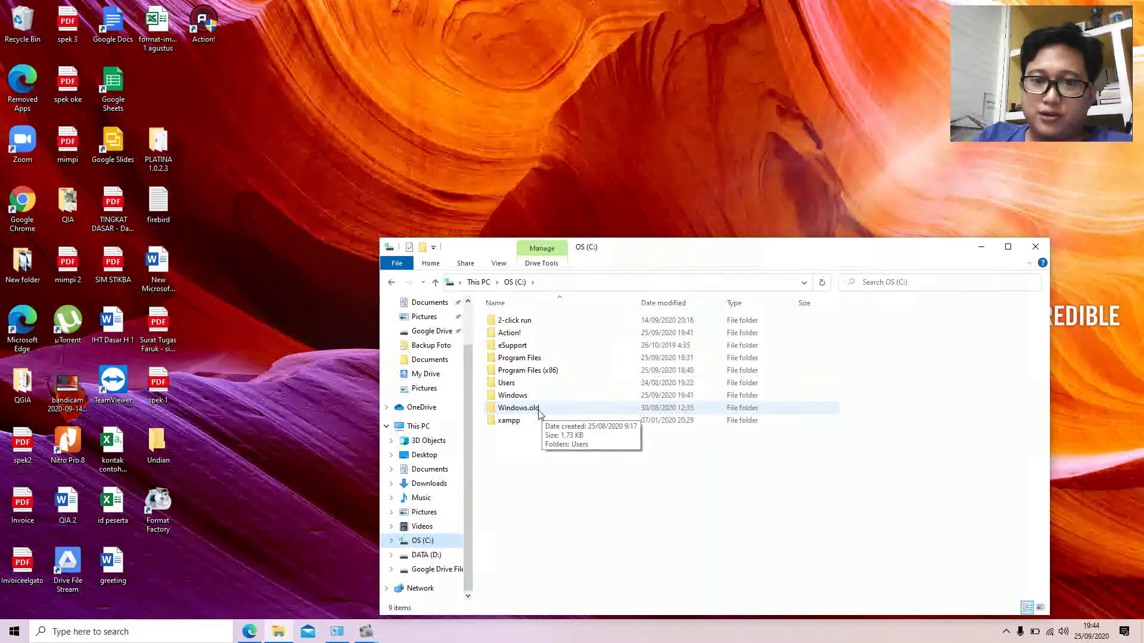
click(541, 416)
double_click(541, 415)
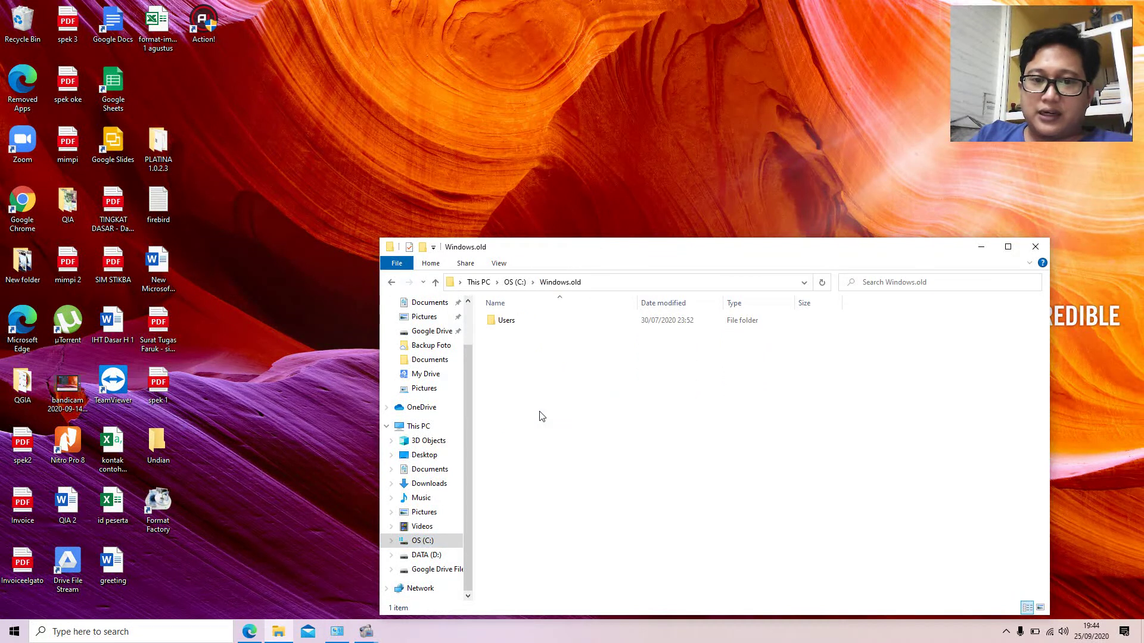
double_click(520, 322)
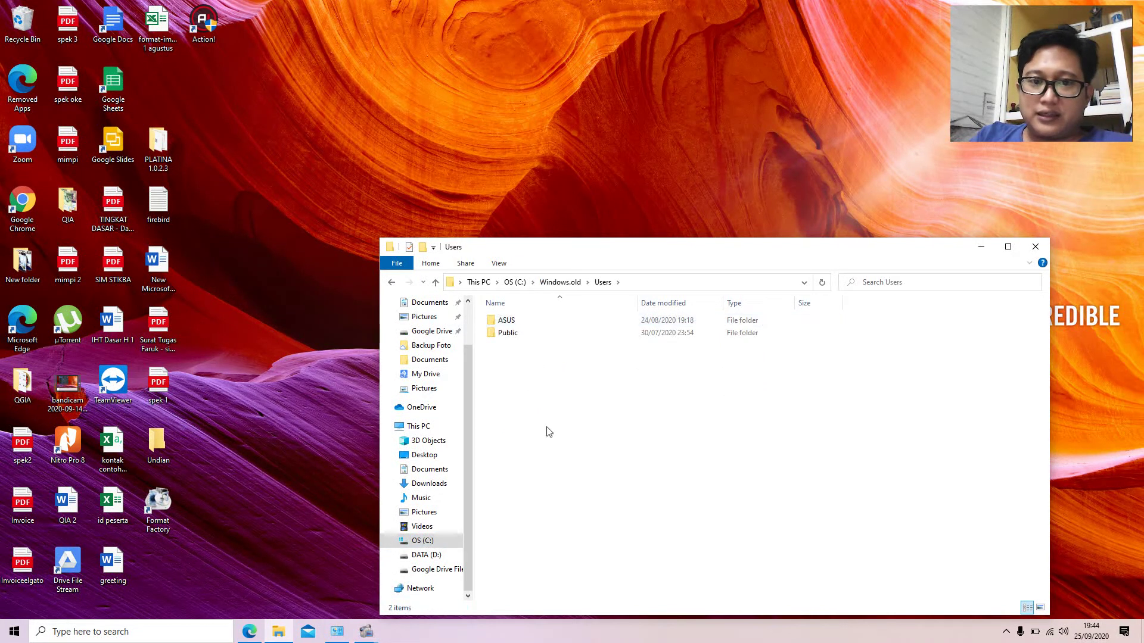
click(393, 284)
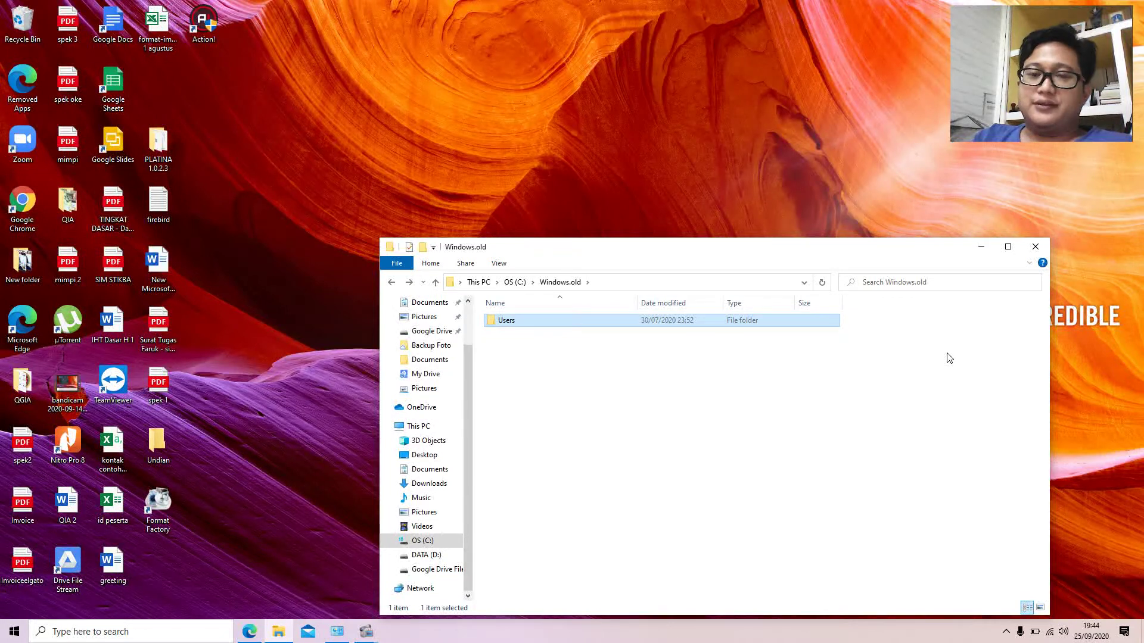
click(1036, 246)
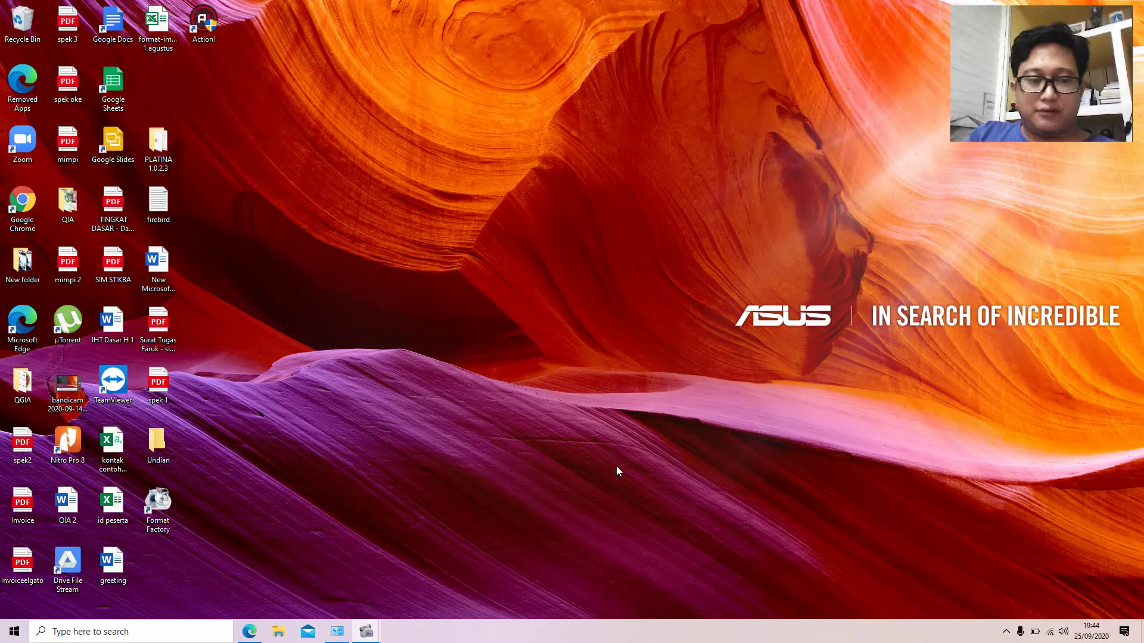
Launch Disk Cleanup from a system search for "disk" and scan the OS (C:) drive.
key(super)
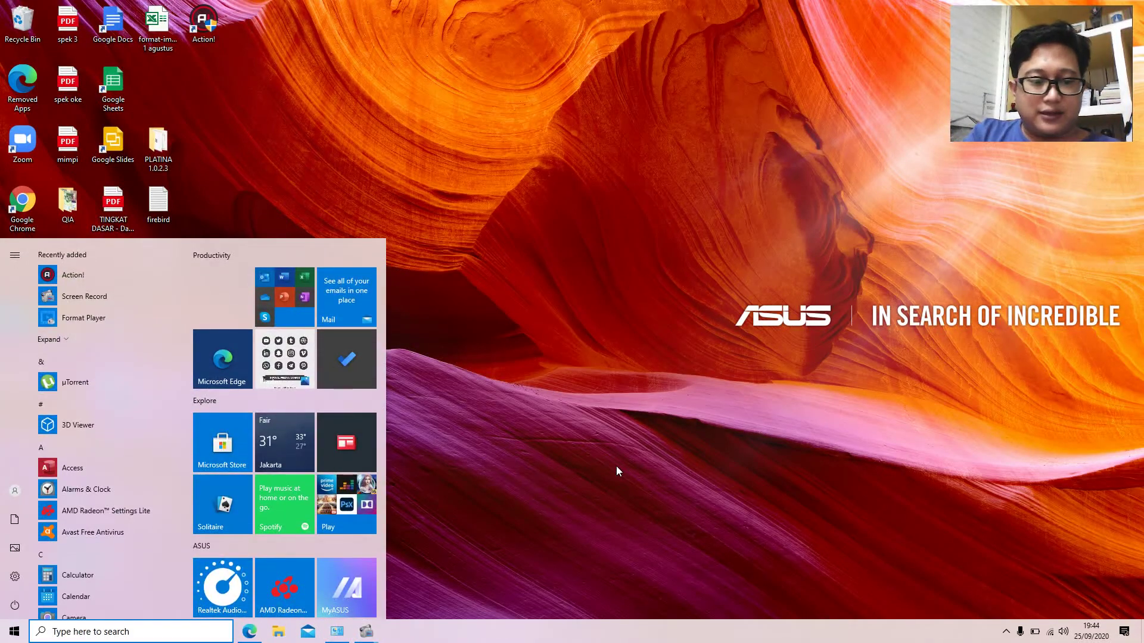
text(di)
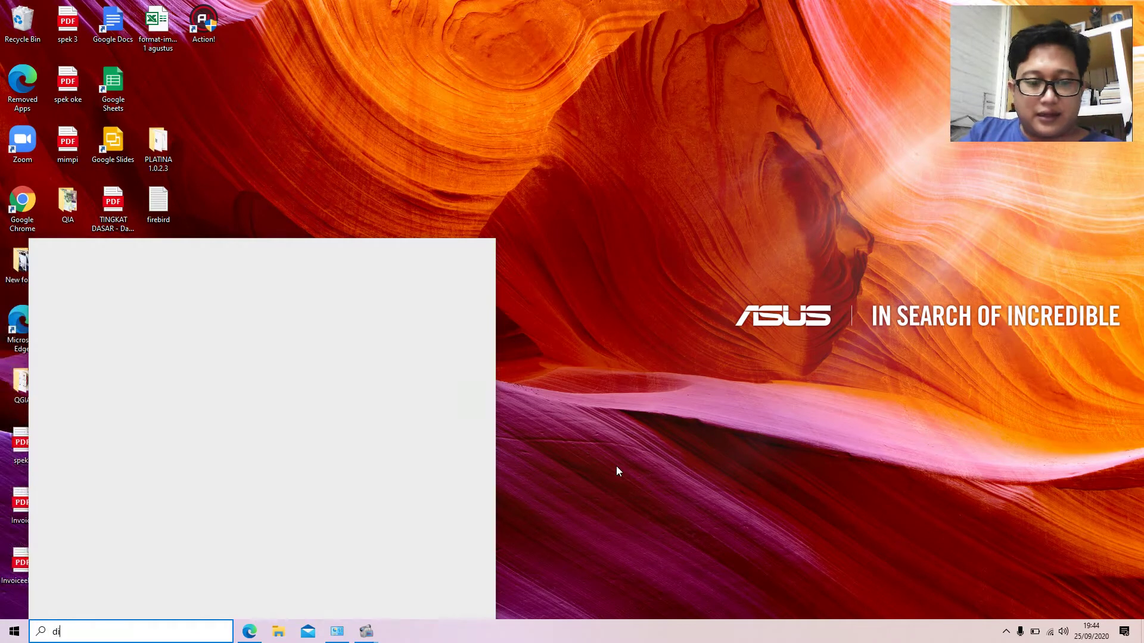
text(sk)
key(Return)
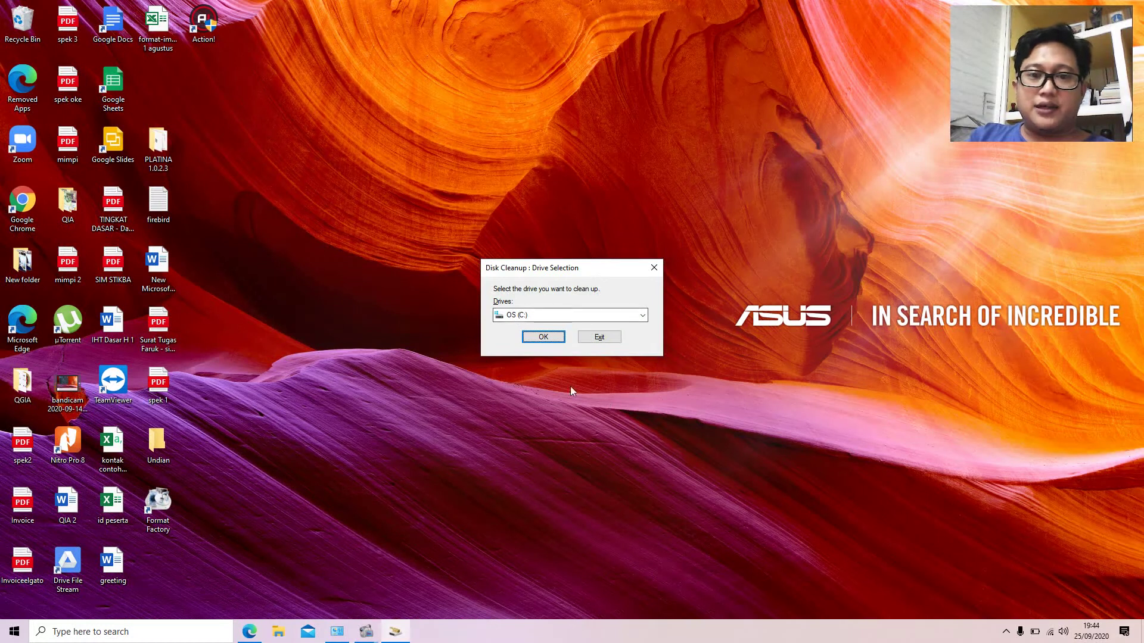
click(542, 337)
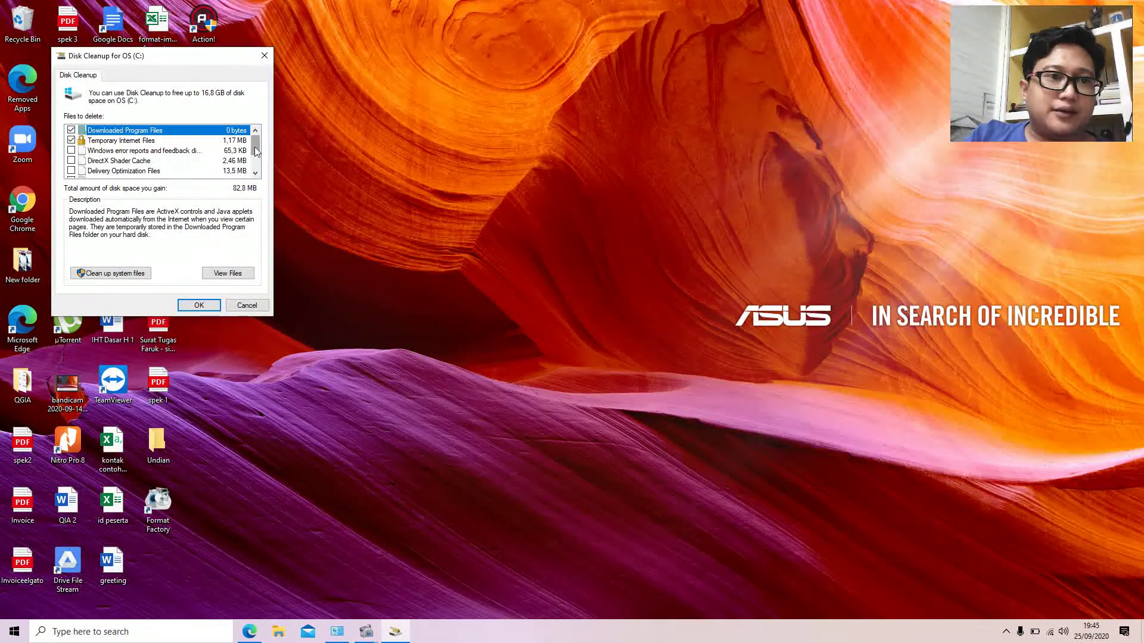
Switch Disk Cleanup to cleaning up system files and select OS (C:) as the drive to scan.
drag(255, 149, 254, 121)
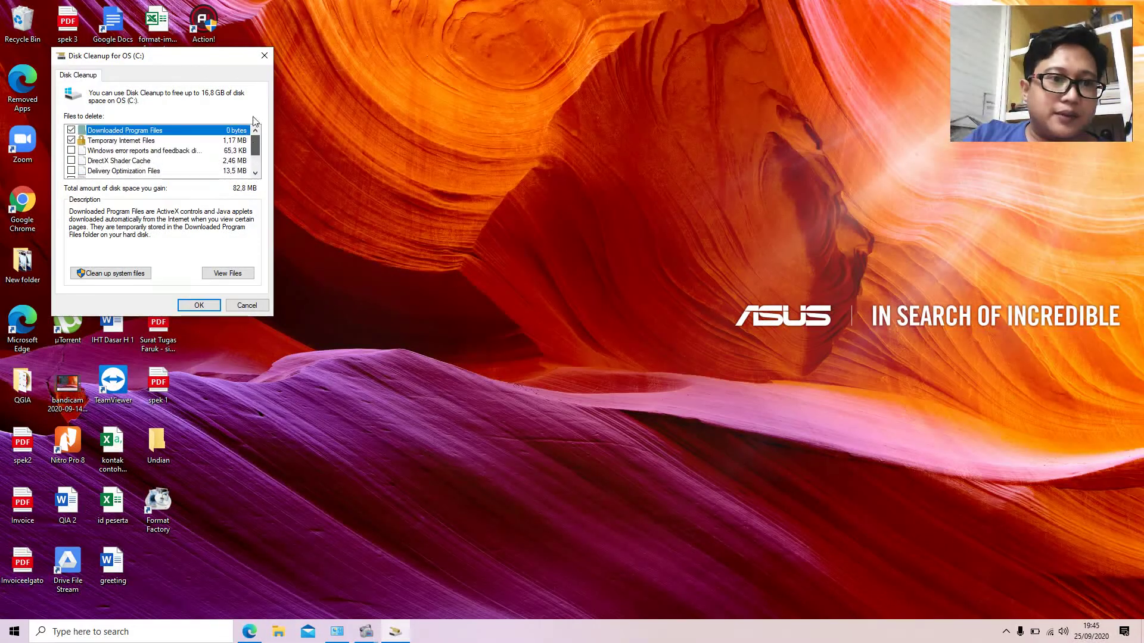
click(105, 274)
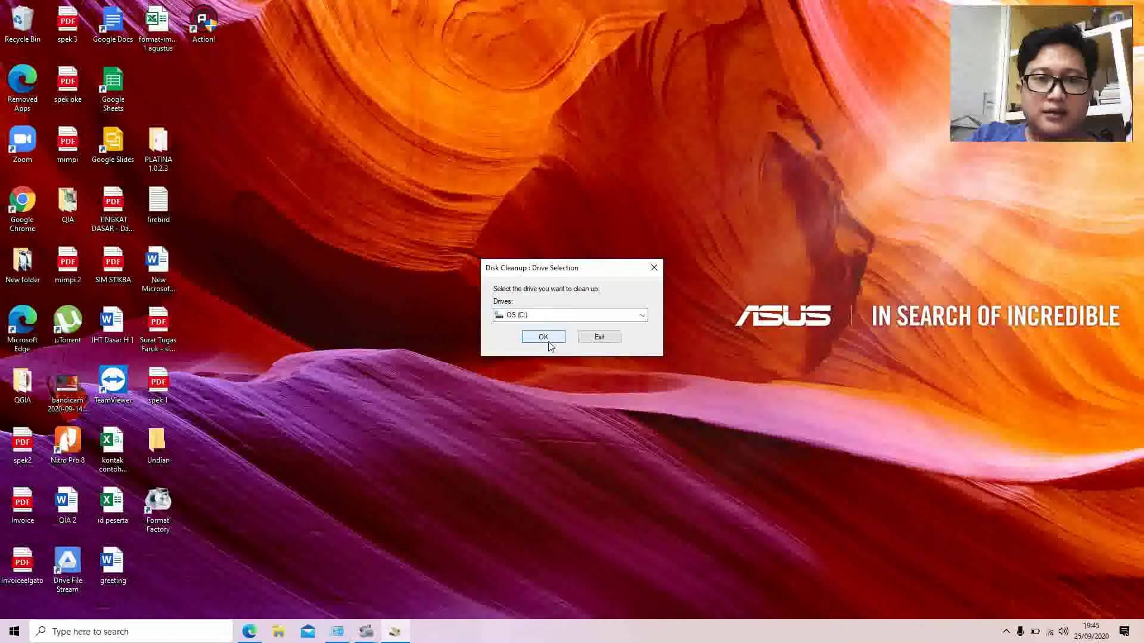
click(547, 338)
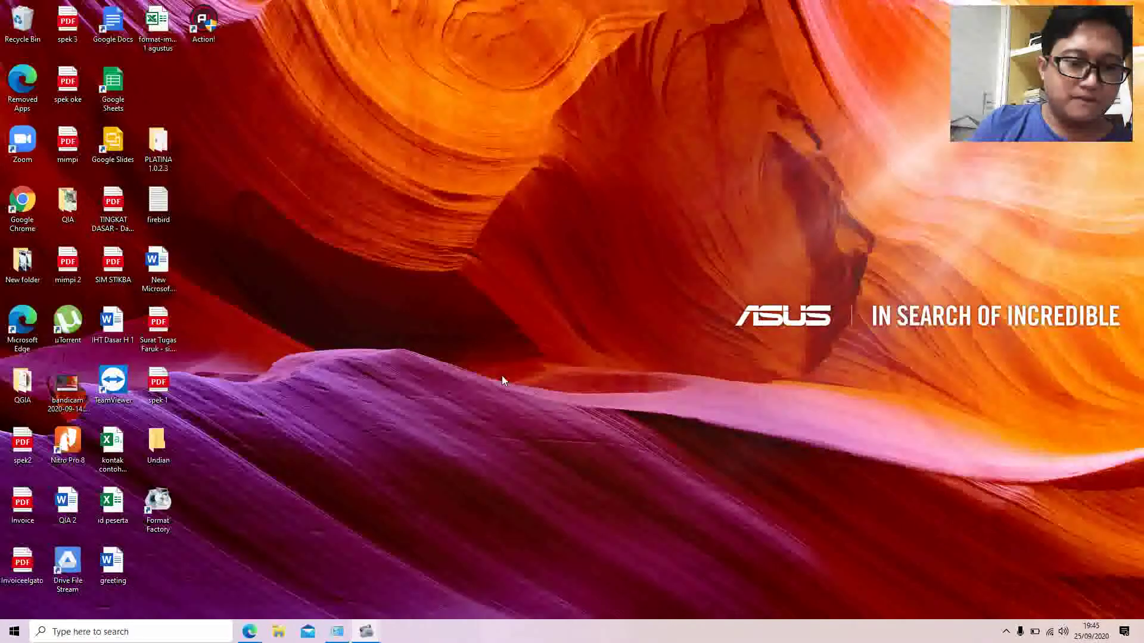
Try to reopen Disk Cleanup through a system search.
key(super)
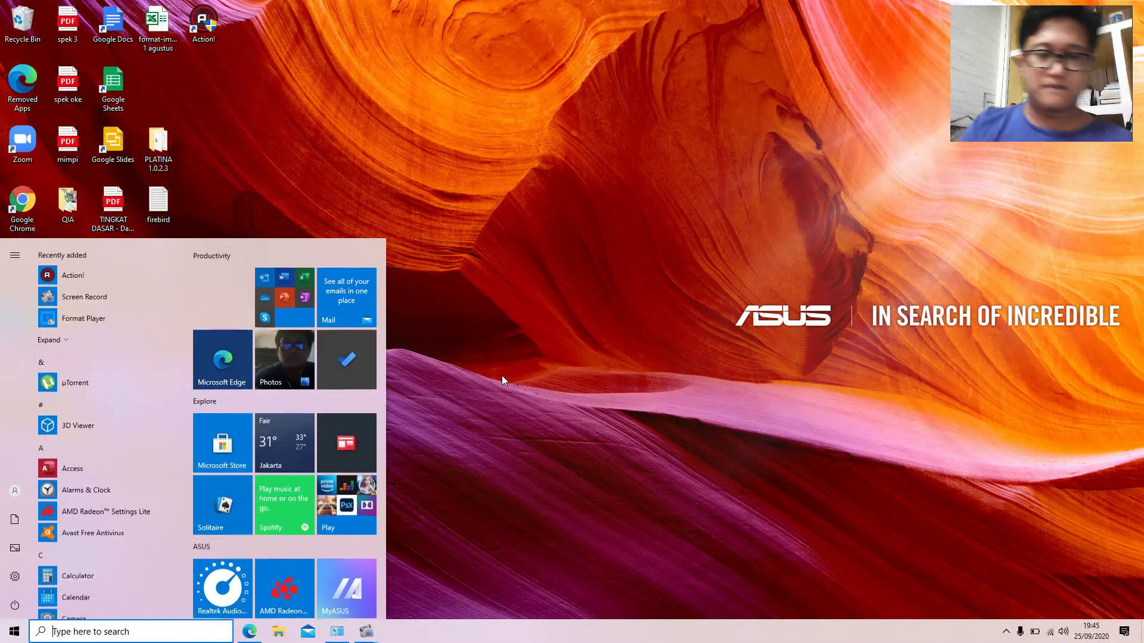
text(dis)
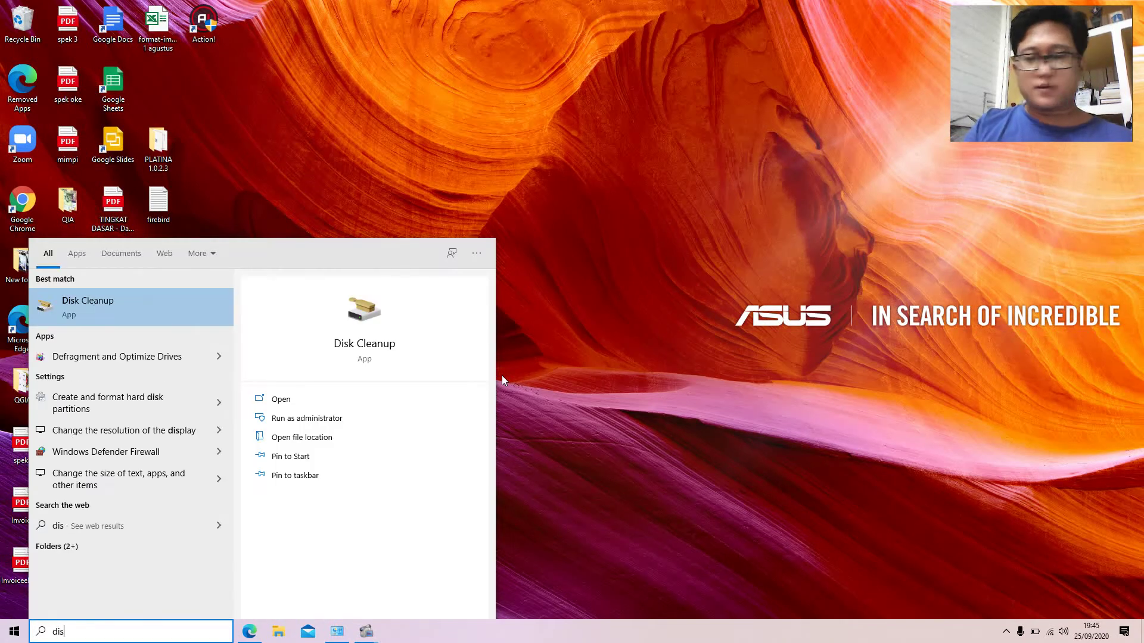
key(Return)
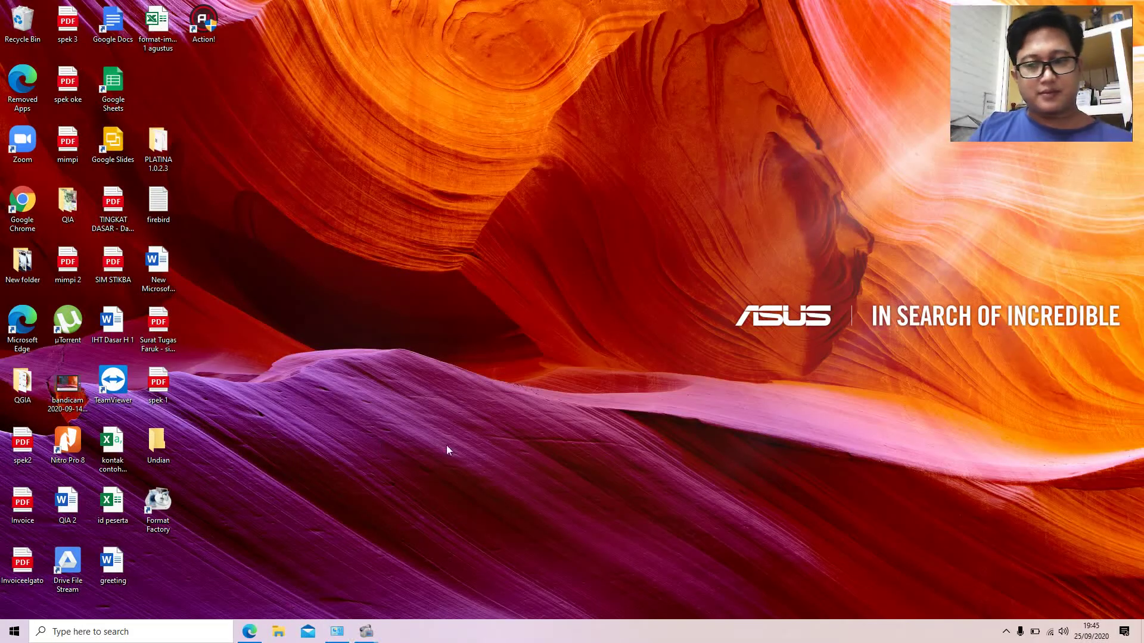
right_click(510, 428)
click(537, 464)
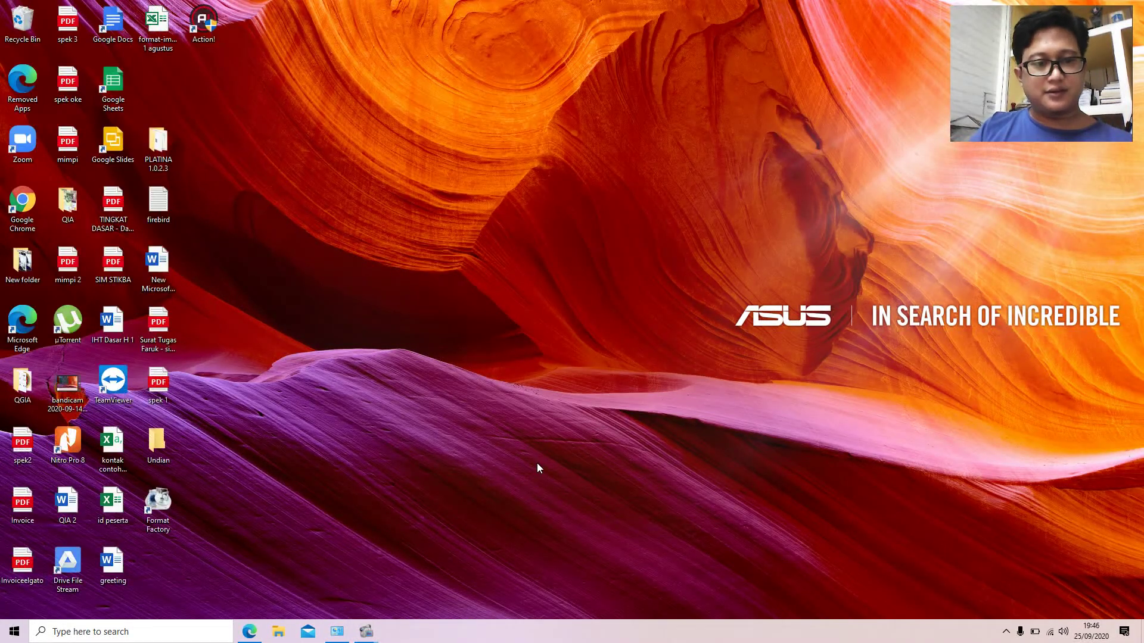
key(super)
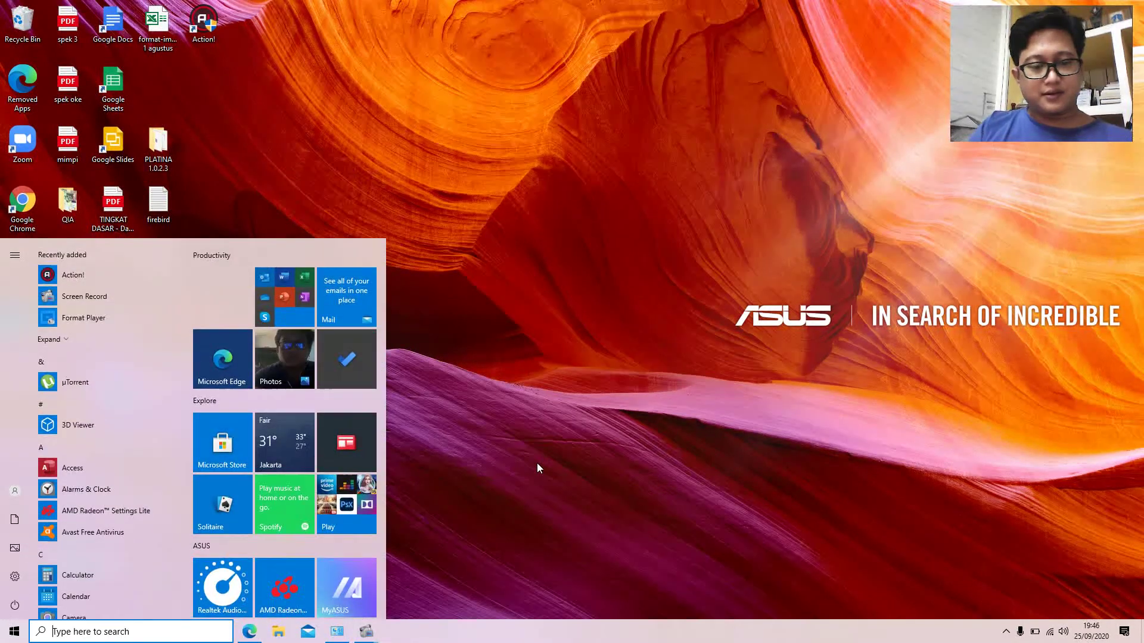
text(disk)
key(Return)
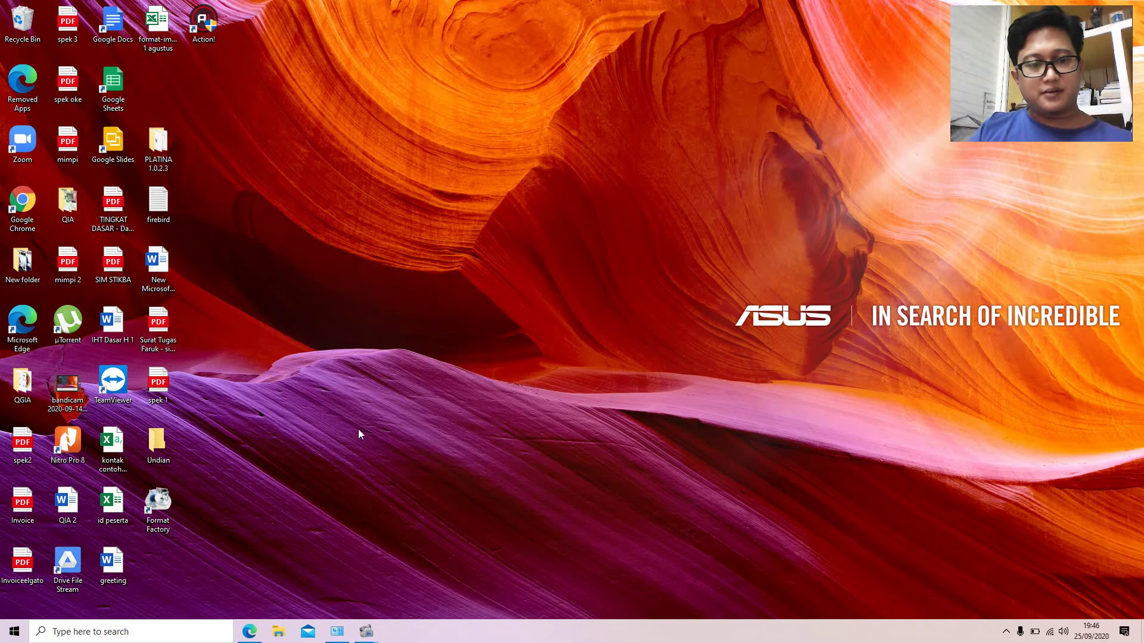
key(super)
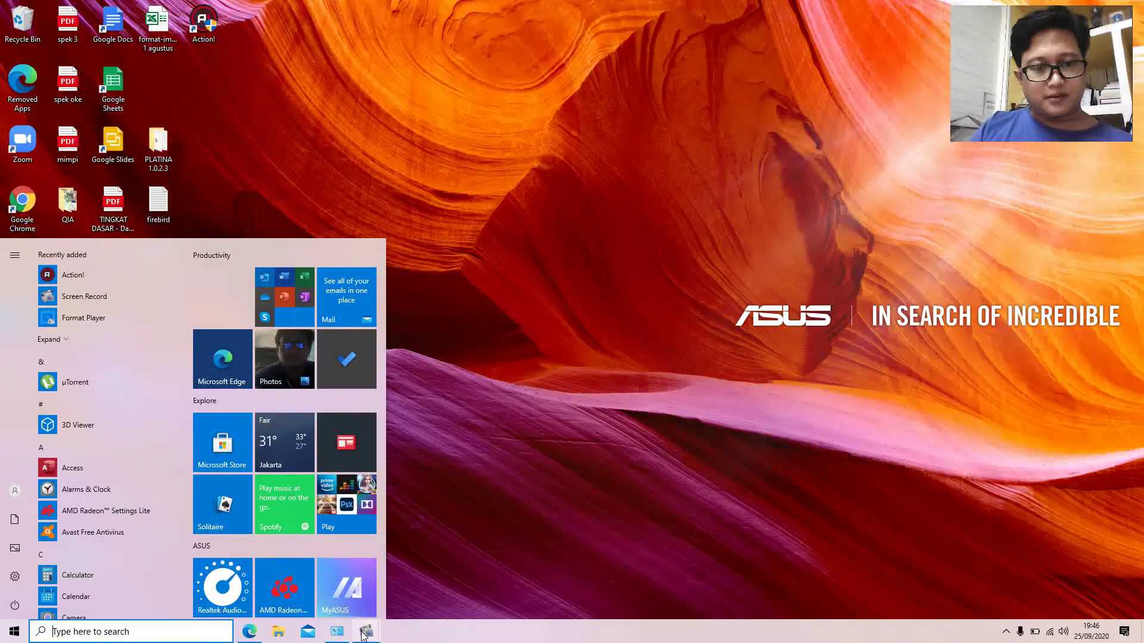
mouse_move(367, 635)
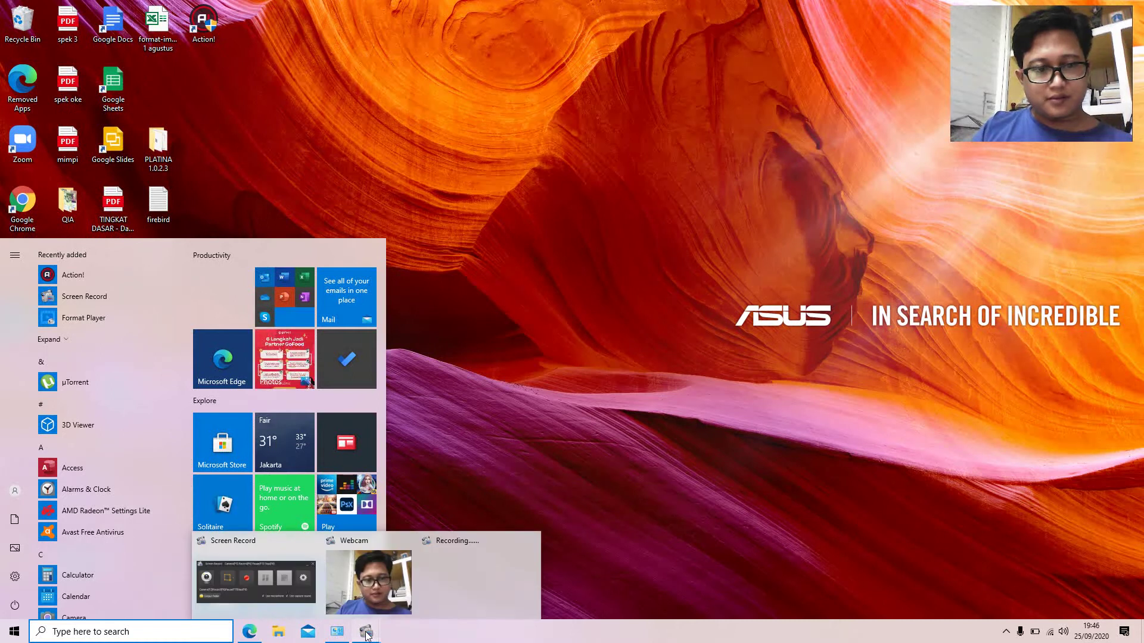
click(473, 374)
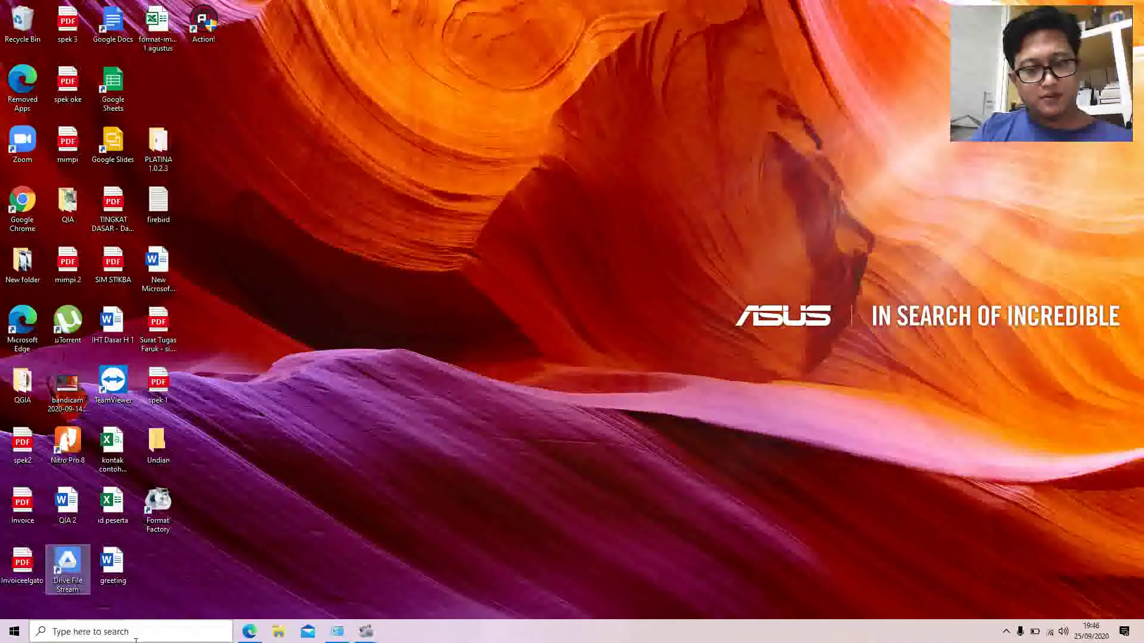
Search the system for "disk" and run Disk Cleanup as administrator.
key(super)
text(disk)
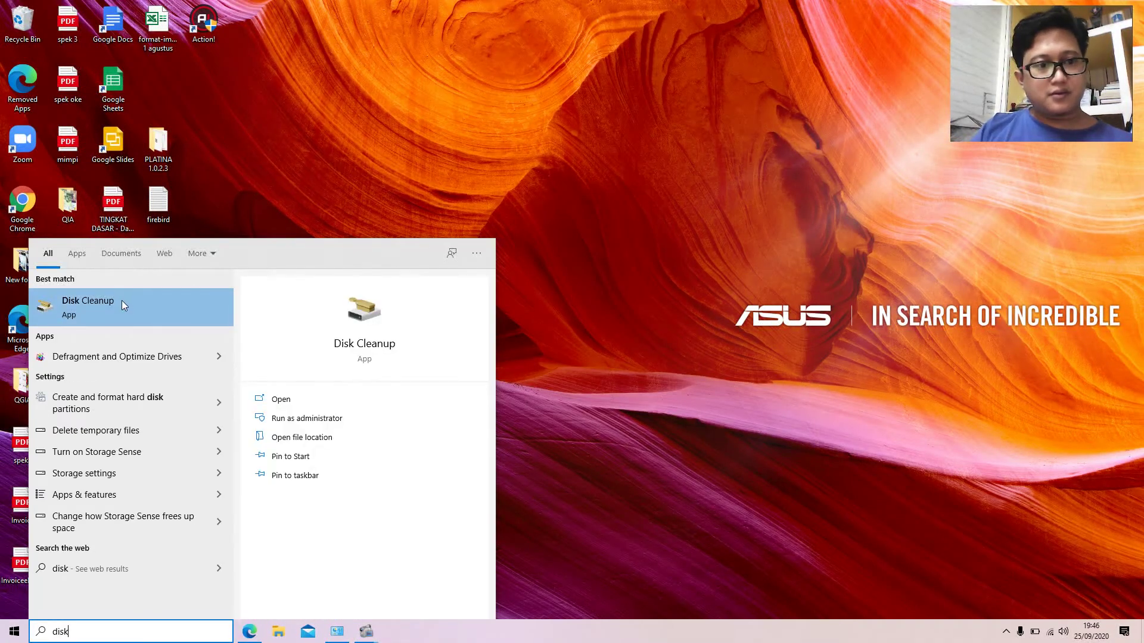
right_click(122, 301)
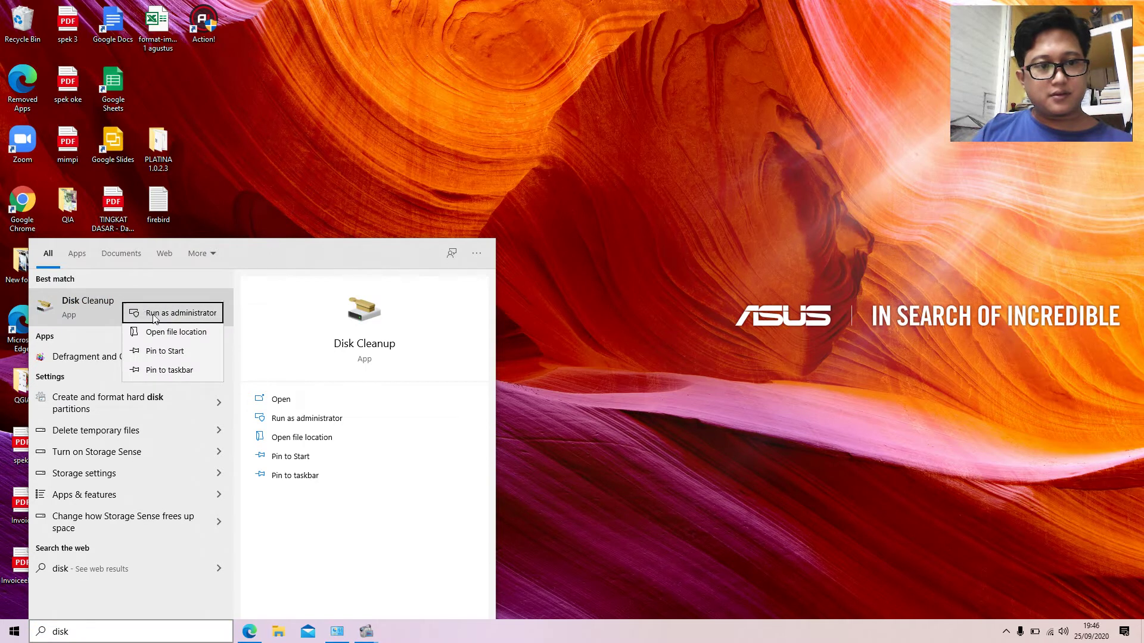
click(153, 317)
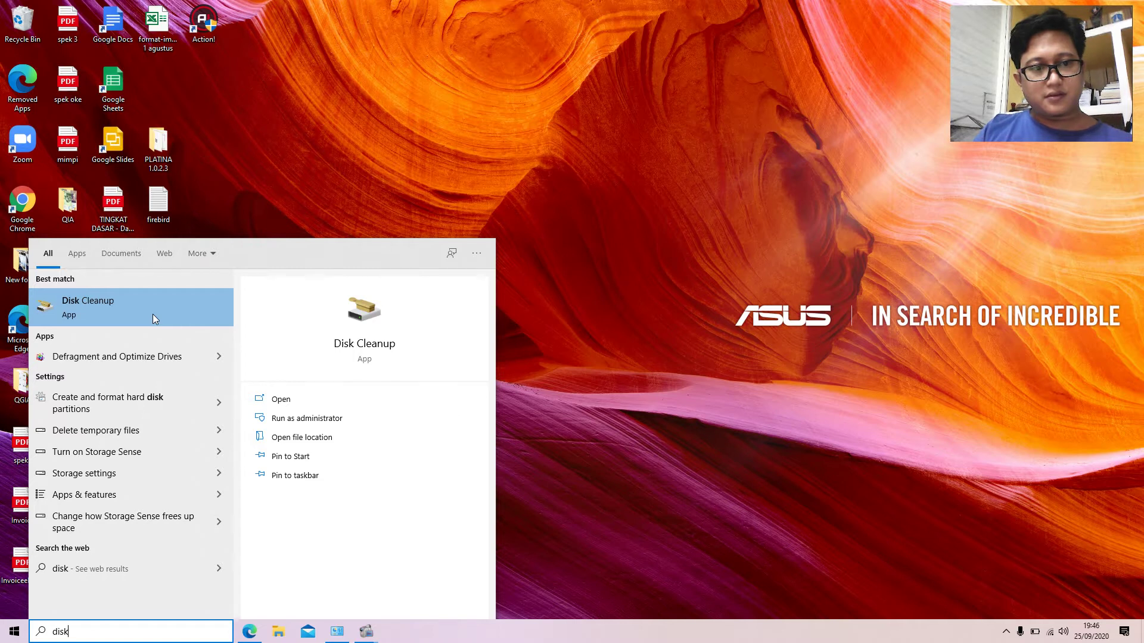
click(153, 315)
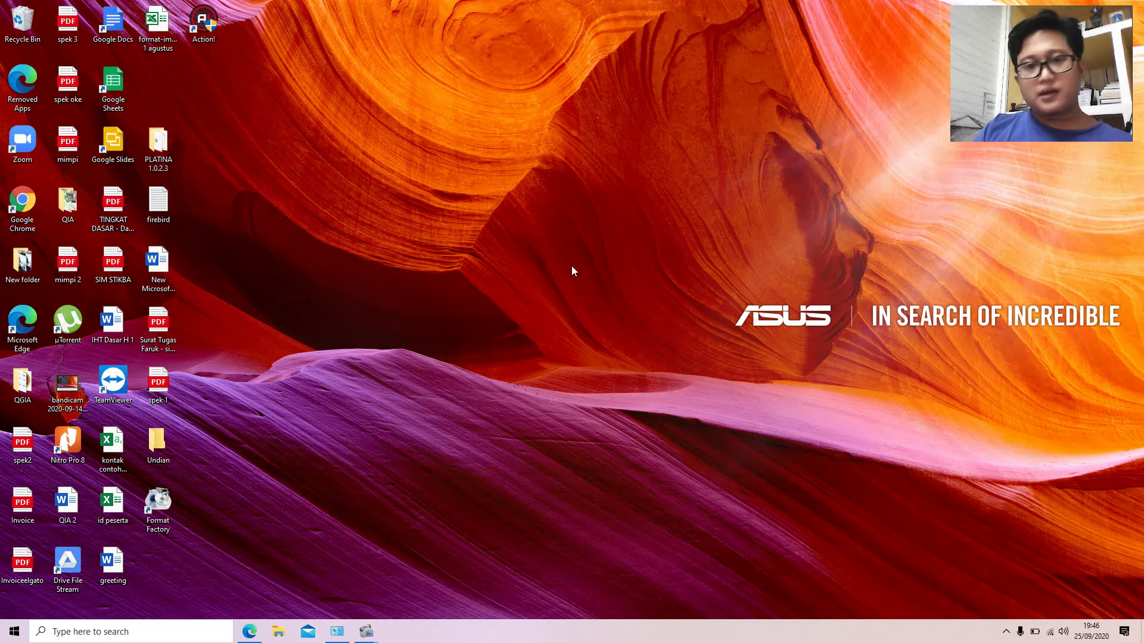
mouse_move(1043, 80)
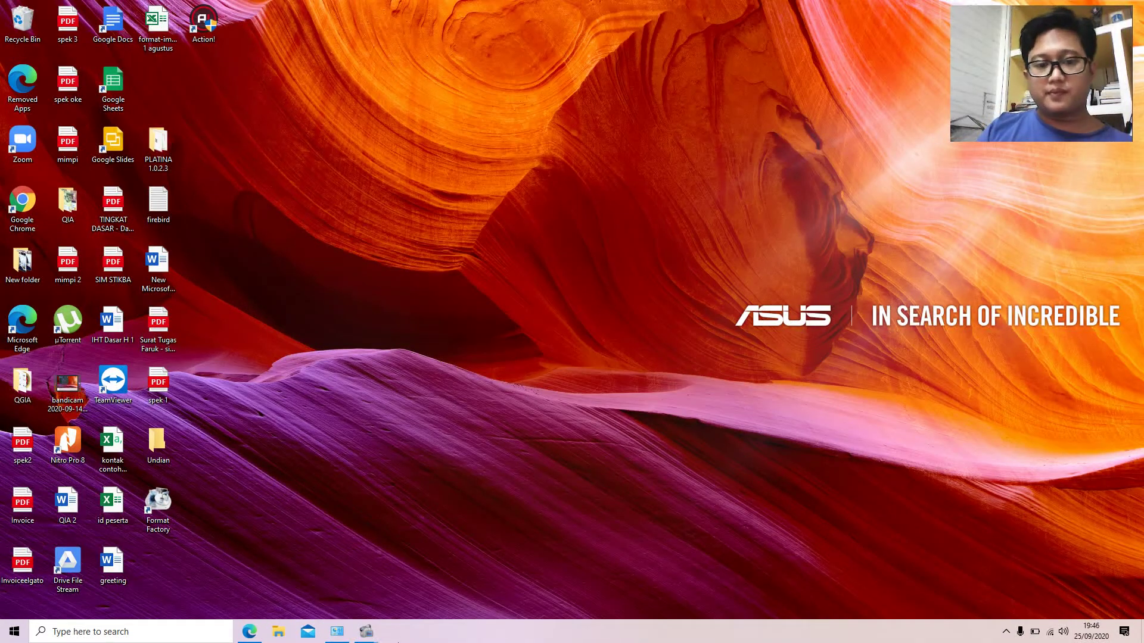
mouse_move(367, 630)
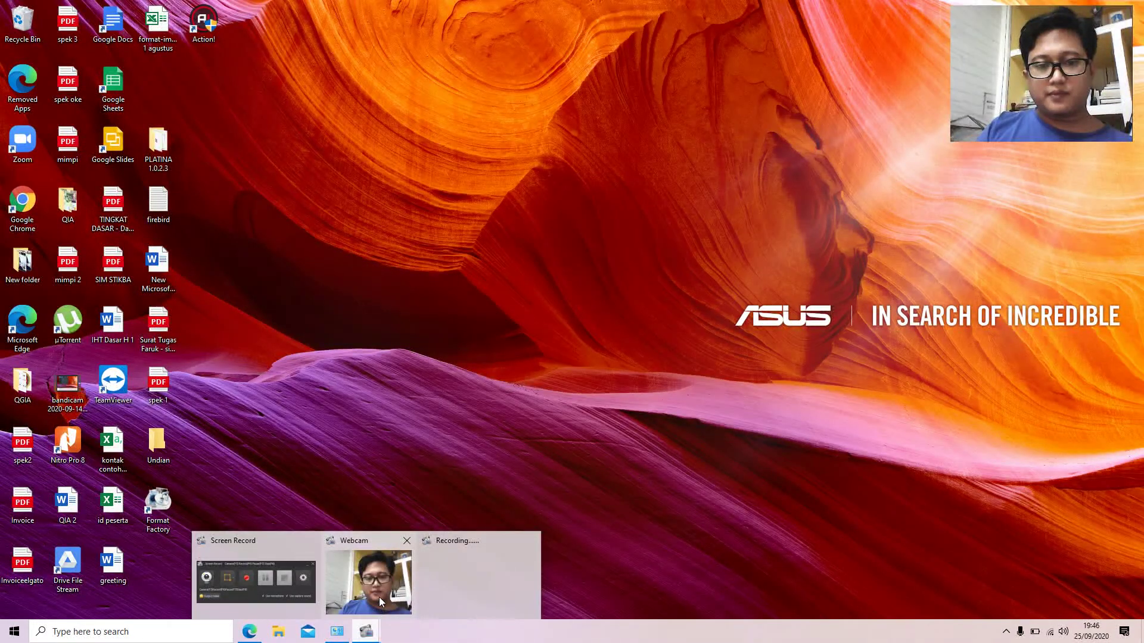
mouse_move(280, 598)
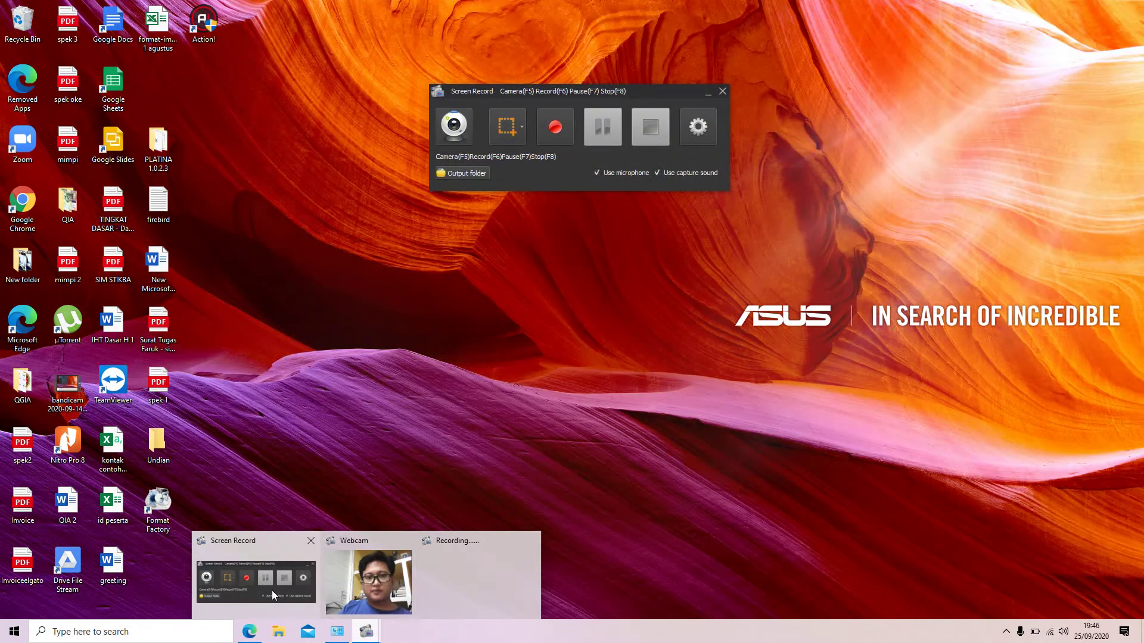
key(F6)
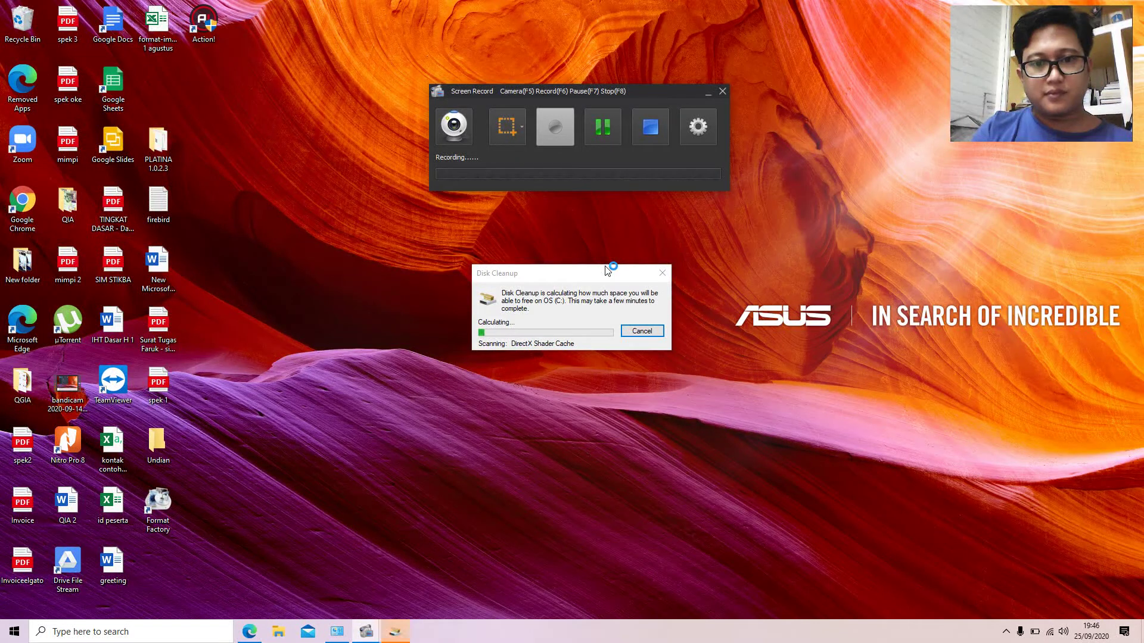
click(708, 94)
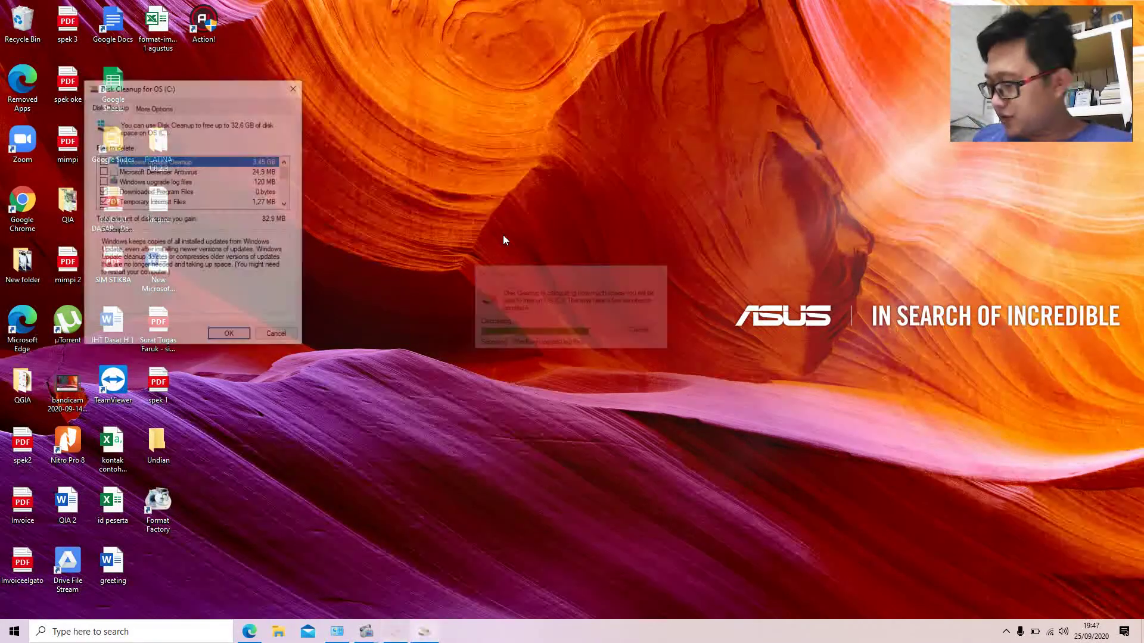
Mark Windows Update Cleanup, Microsoft Defender Antivirus and Windows upgrade log files for deletion.
click(287, 204)
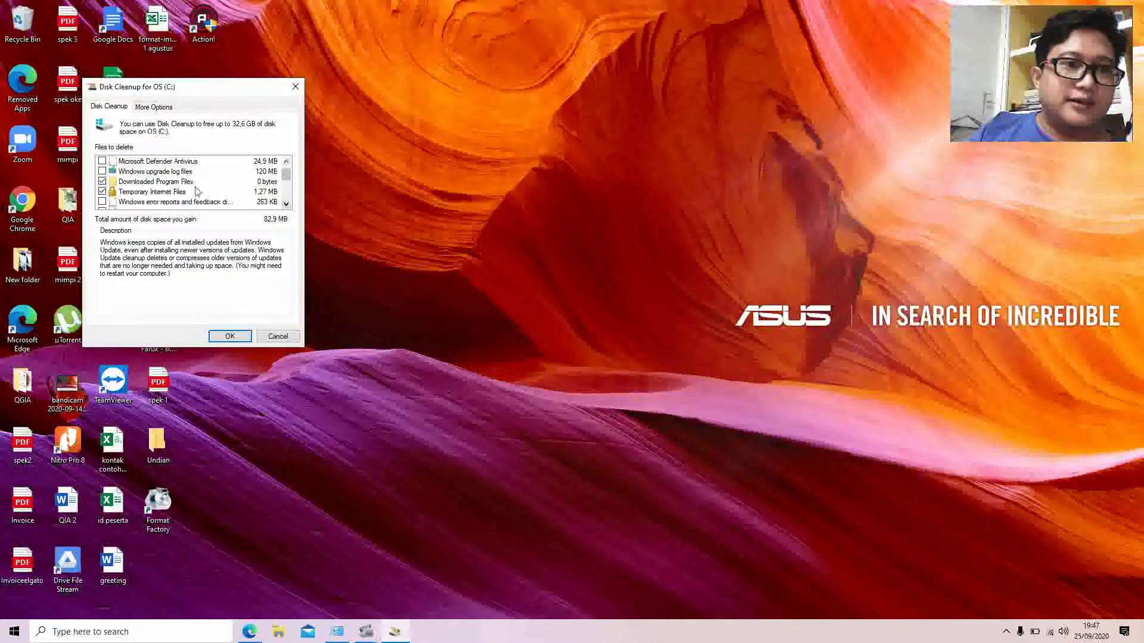
click(286, 161)
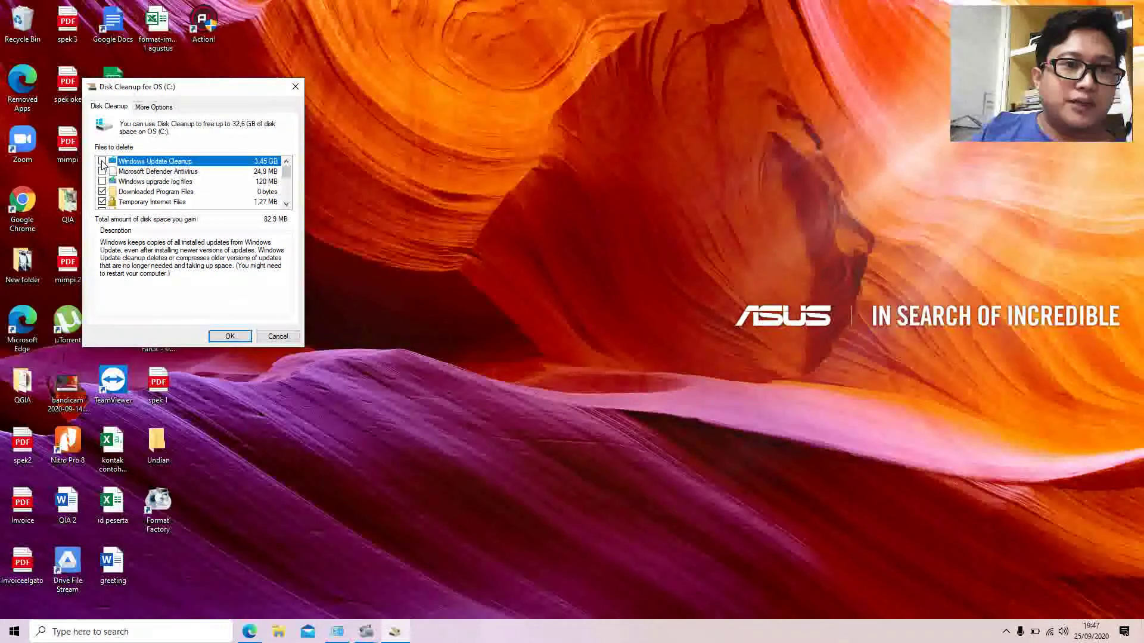
click(102, 162)
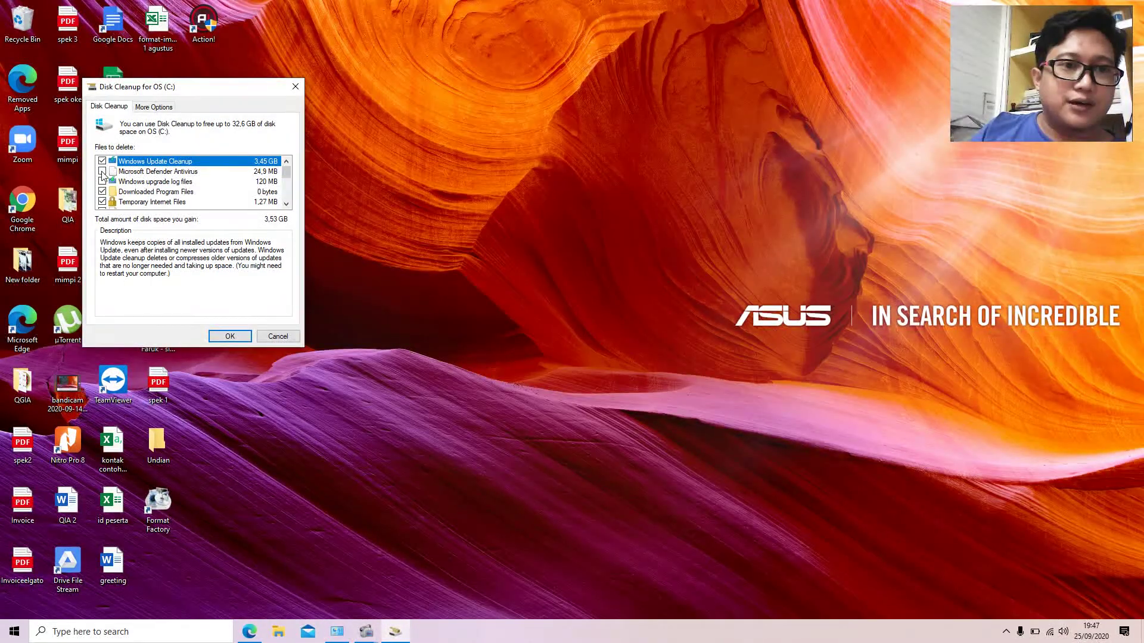
click(102, 182)
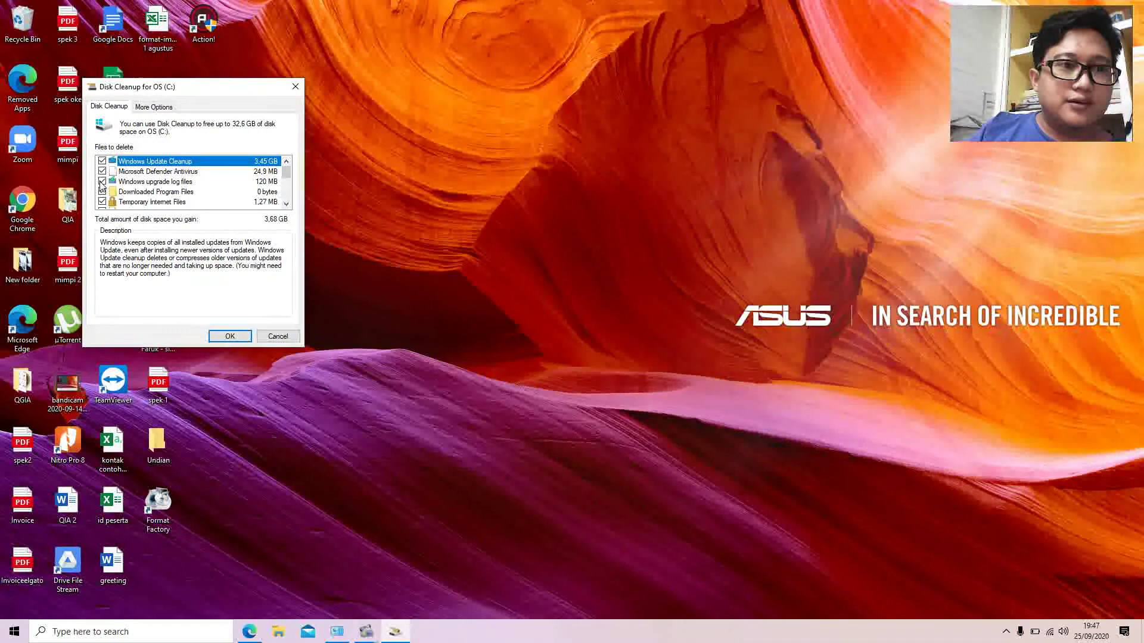
Mark Windows error reports and feedback, DirectX Shader Cache and Delivery Optimization Files for deletion.
click(288, 205)
click(288, 205)
click(289, 204)
click(289, 205)
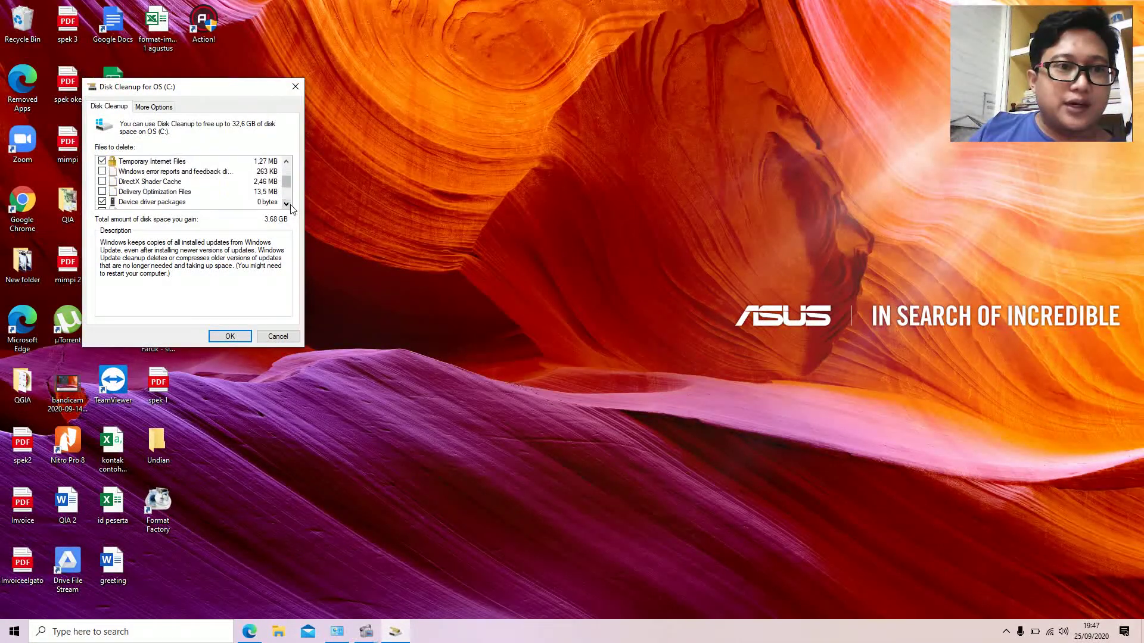
click(288, 205)
click(102, 161)
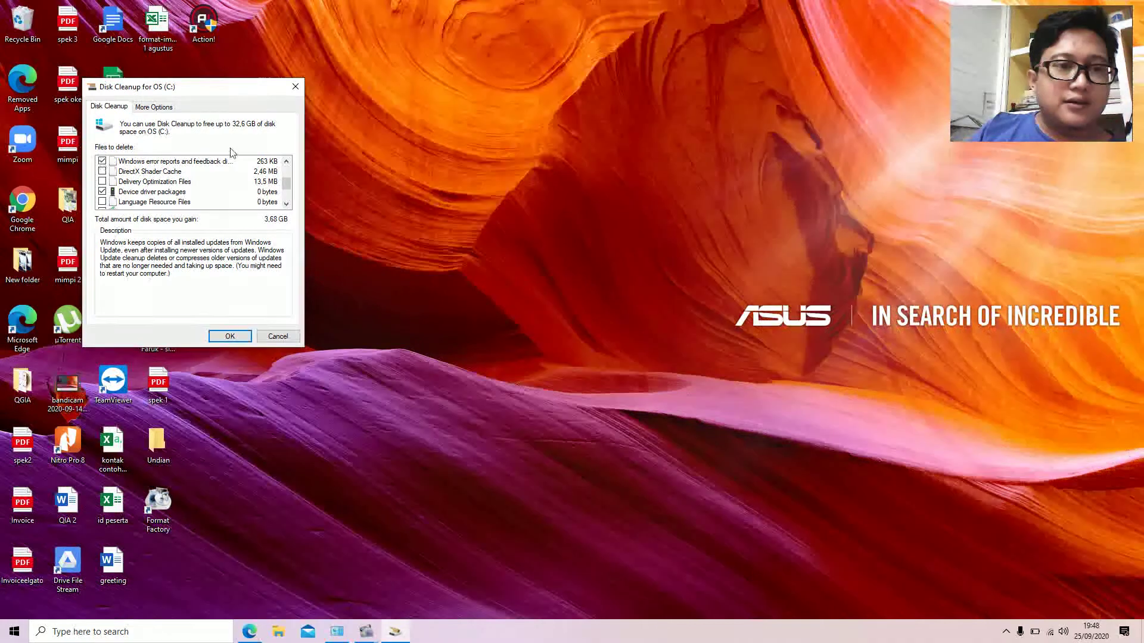
click(287, 161)
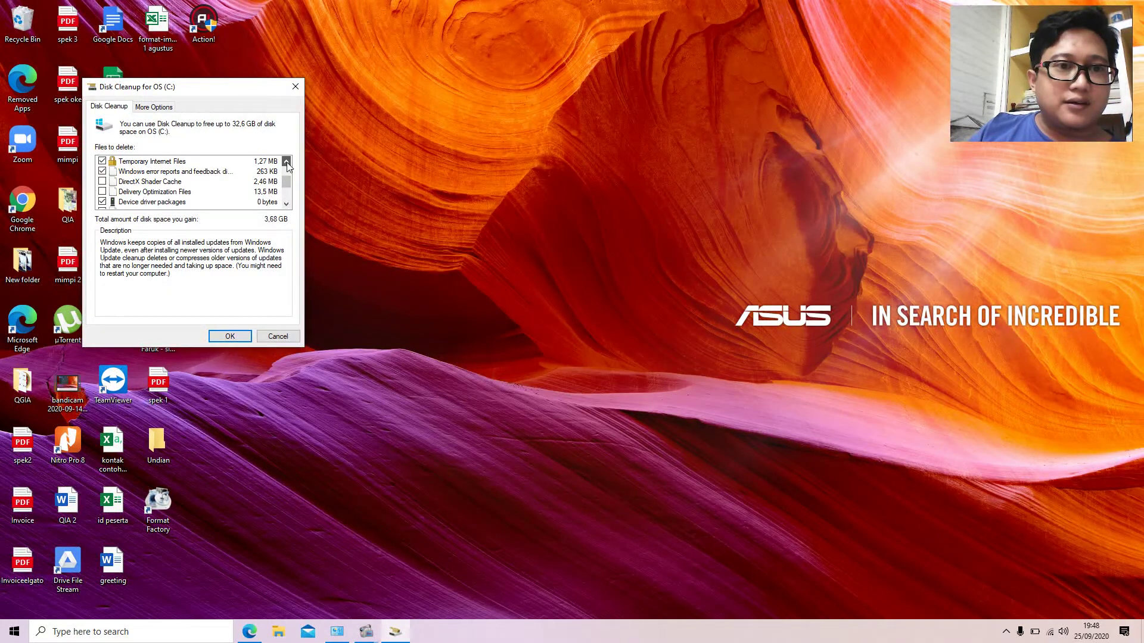
click(103, 192)
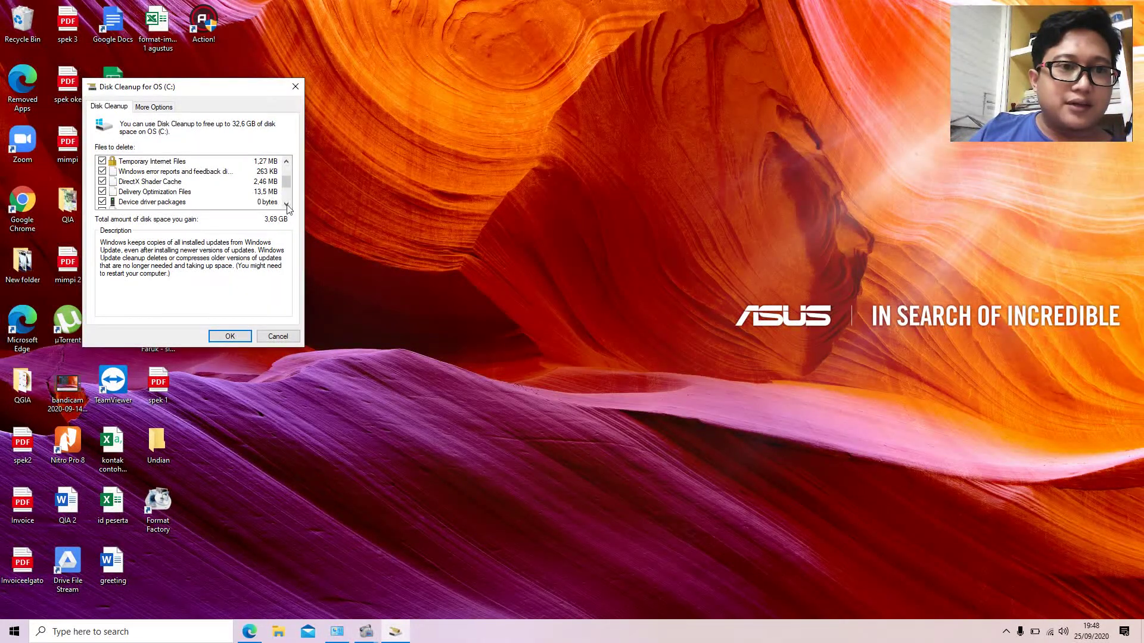
Add Language Resource Files and Previous Windows installation(s) to the files to delete.
click(288, 205)
click(289, 205)
click(102, 192)
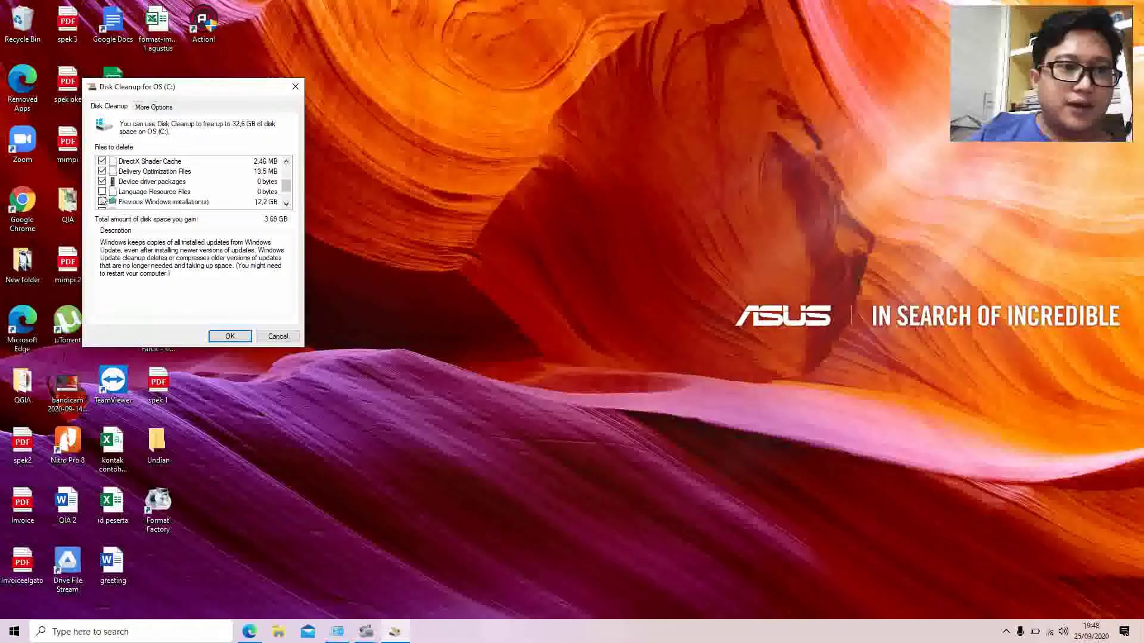
click(102, 202)
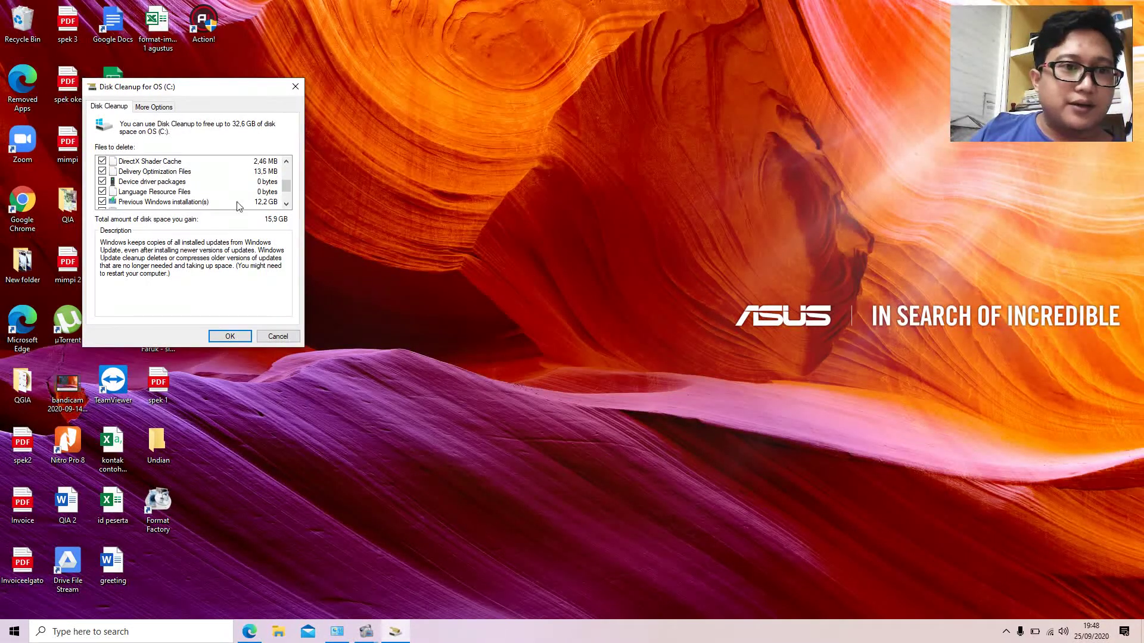
Include Temporary files in the cleanup while leaving the Recycle Bin unselected.
click(287, 204)
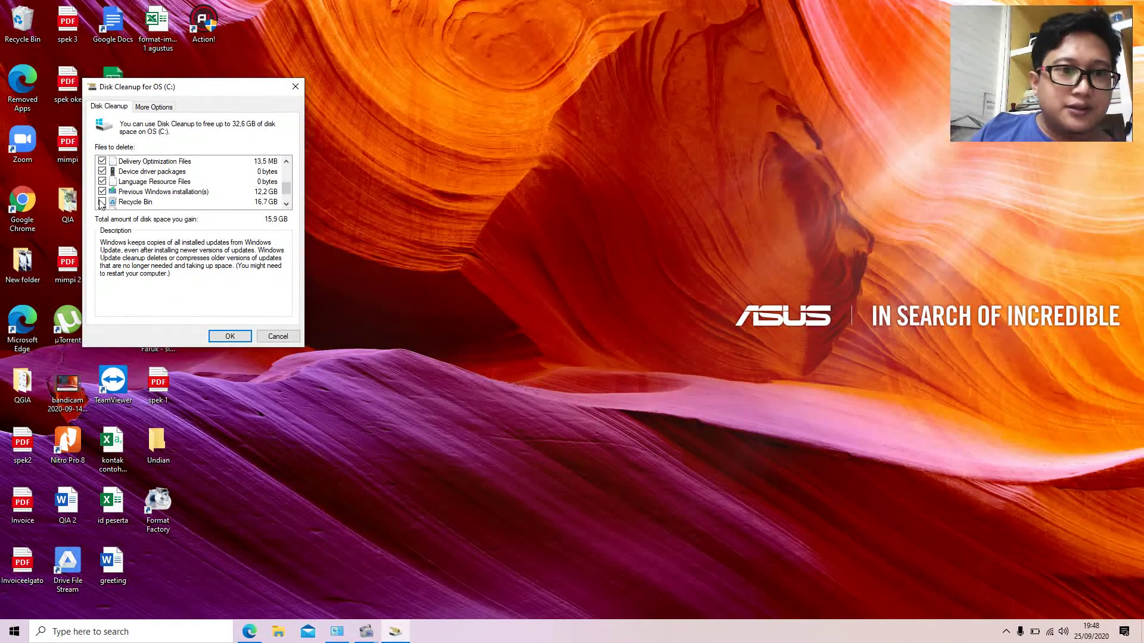
click(102, 202)
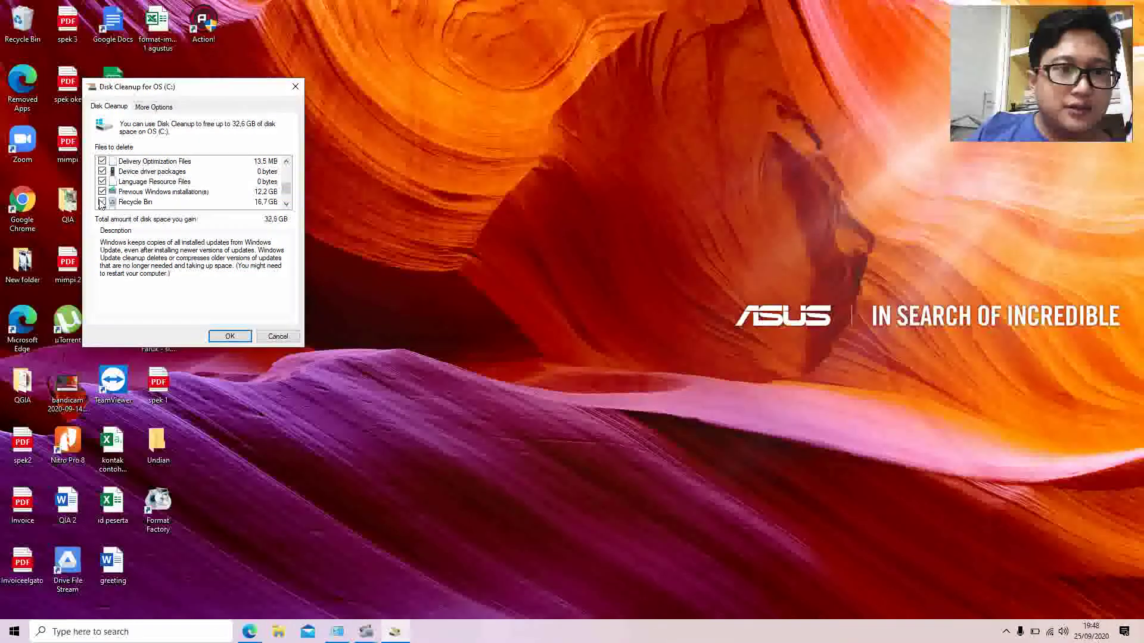
click(287, 204)
click(287, 204)
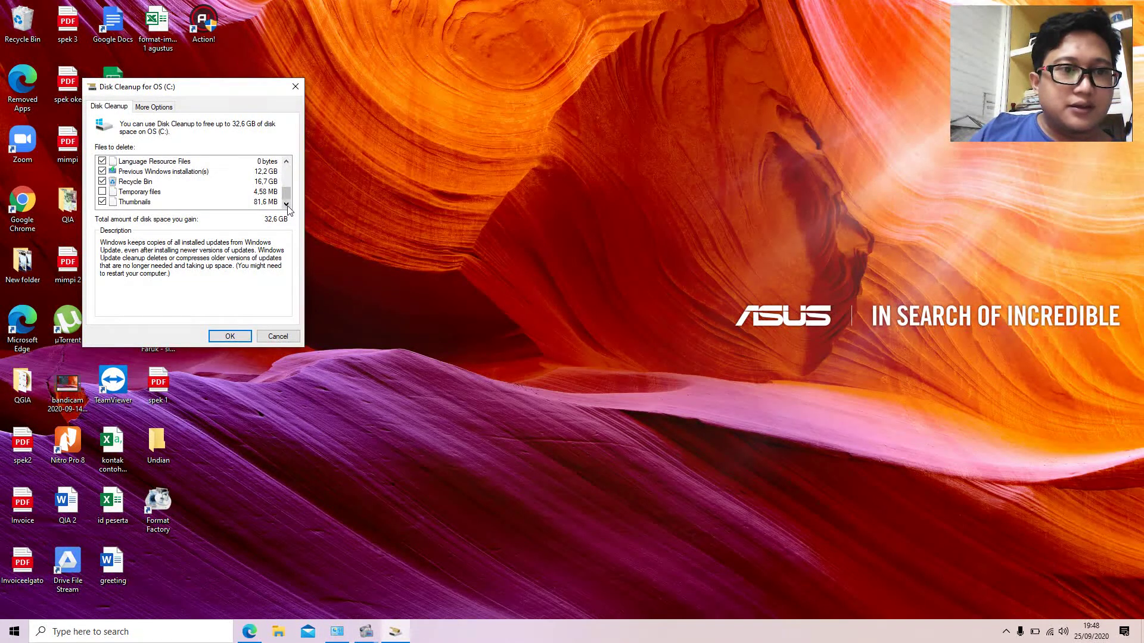
click(103, 192)
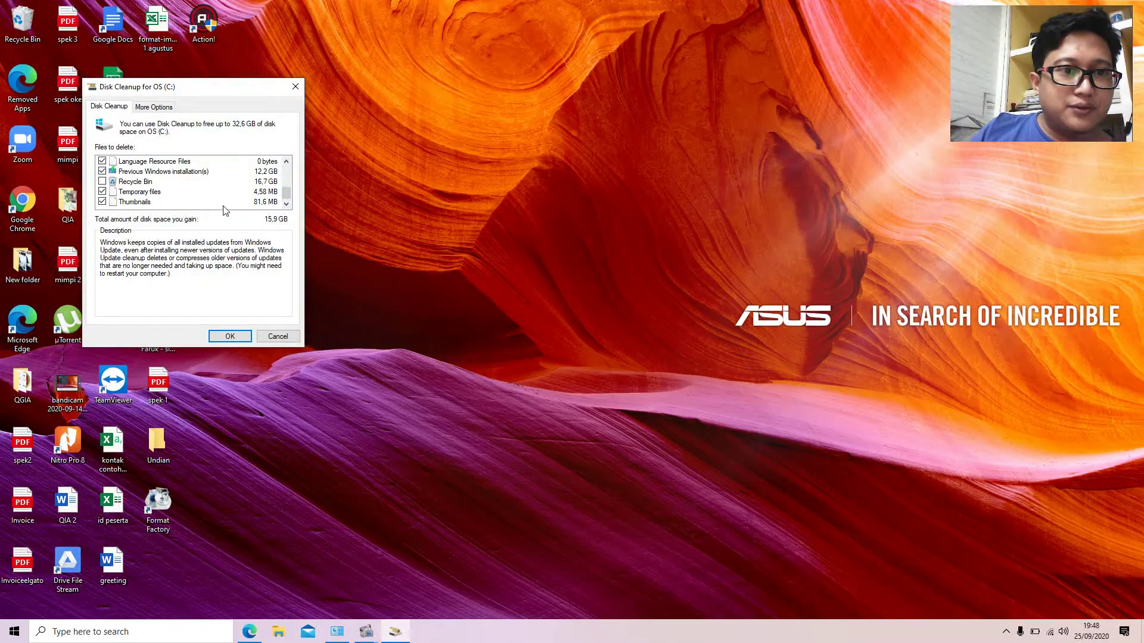
Run the cleanup of OS (C:) and confirm permanent deletion of the selected files.
click(227, 337)
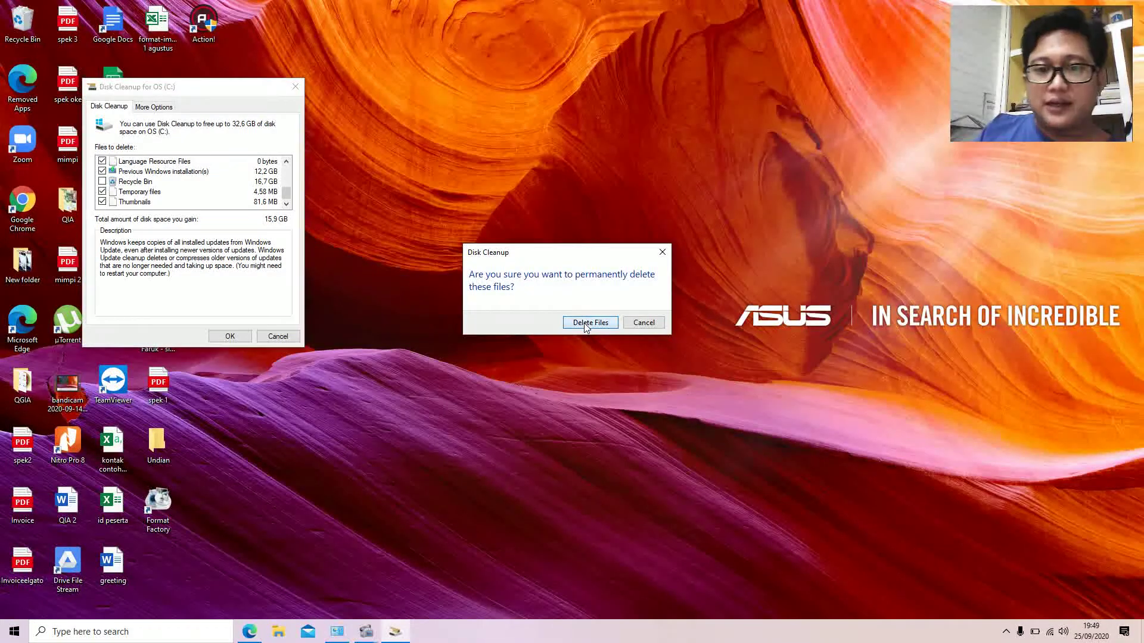
click(586, 324)
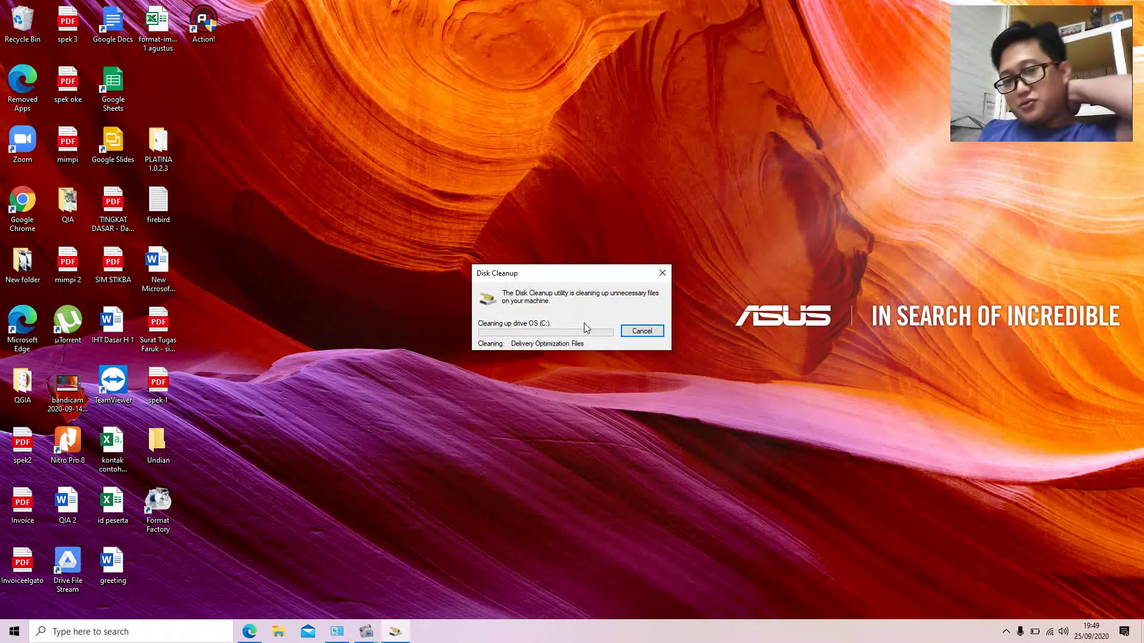
Open the Recycle Bin, look through all the deleted files it holds, and close it.
double_click(23, 21)
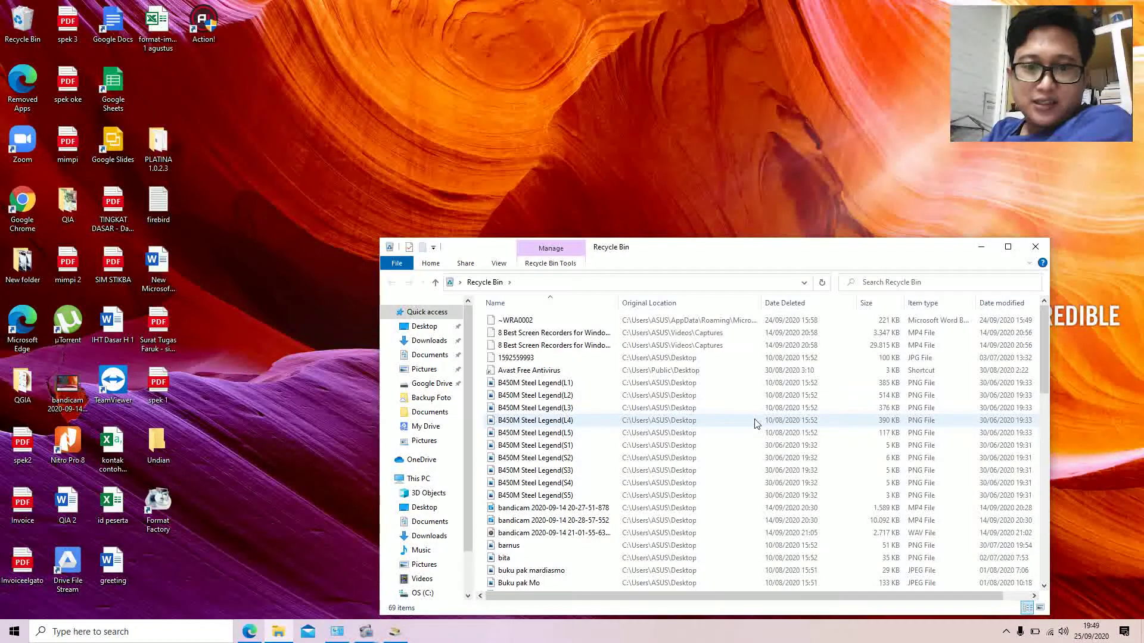
scroll(756, 424, down, 2)
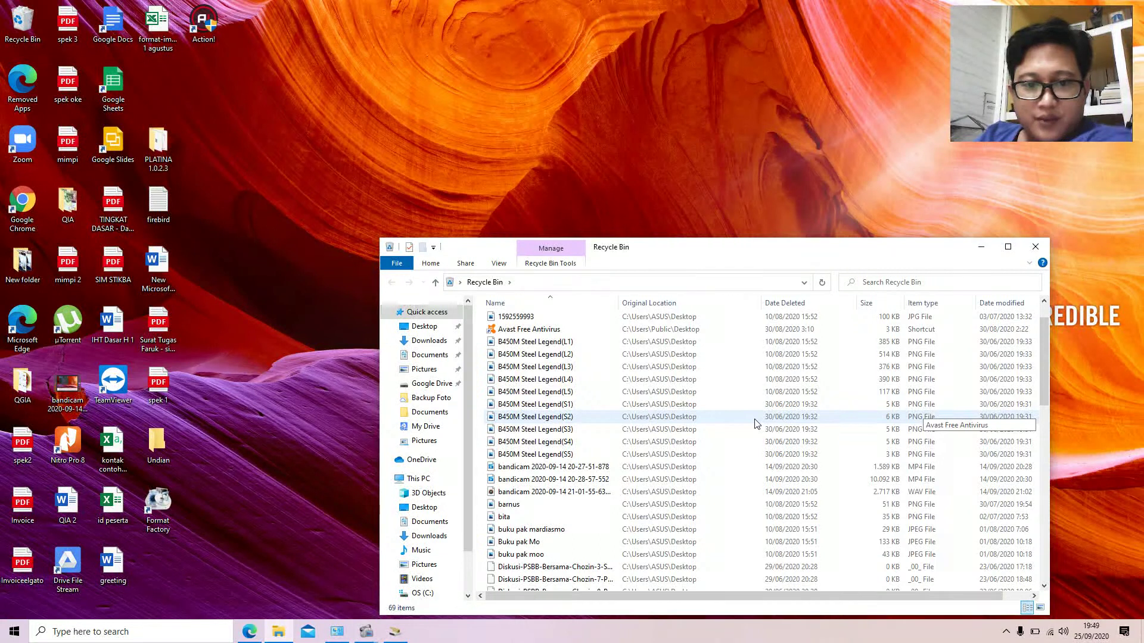
scroll(755, 424, down, 4)
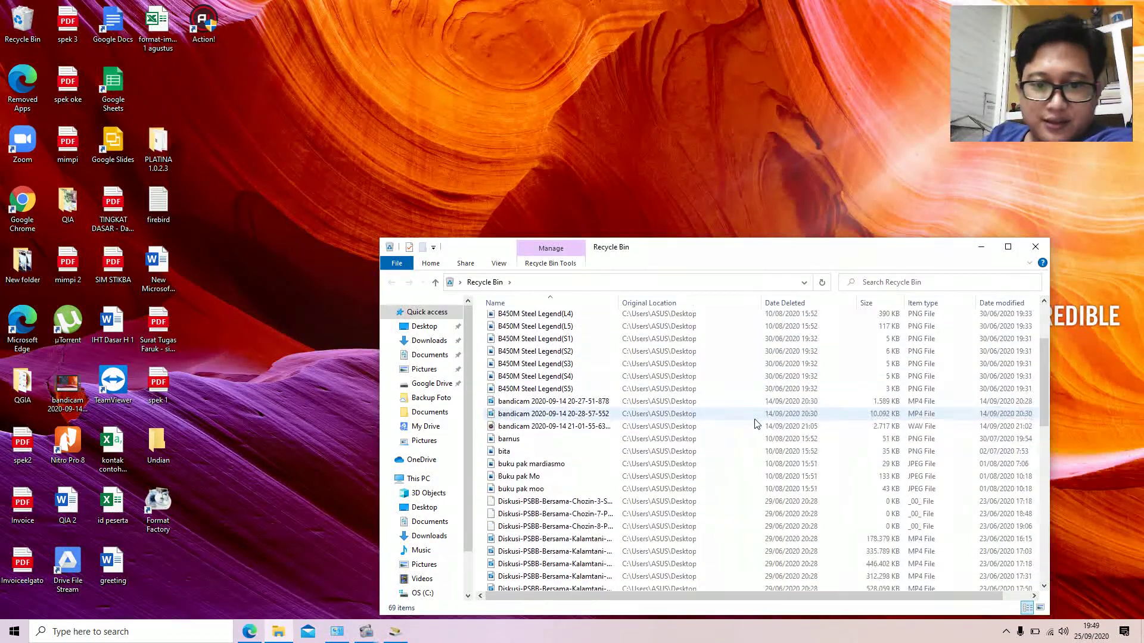
scroll(755, 424, down, 2)
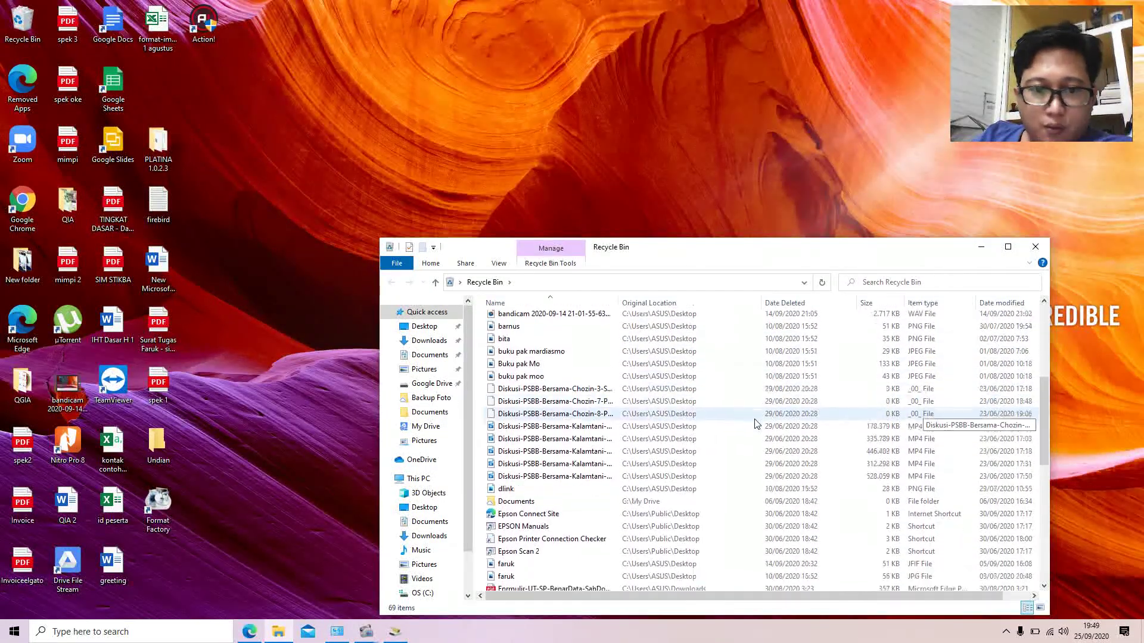
scroll(755, 423, down, 5)
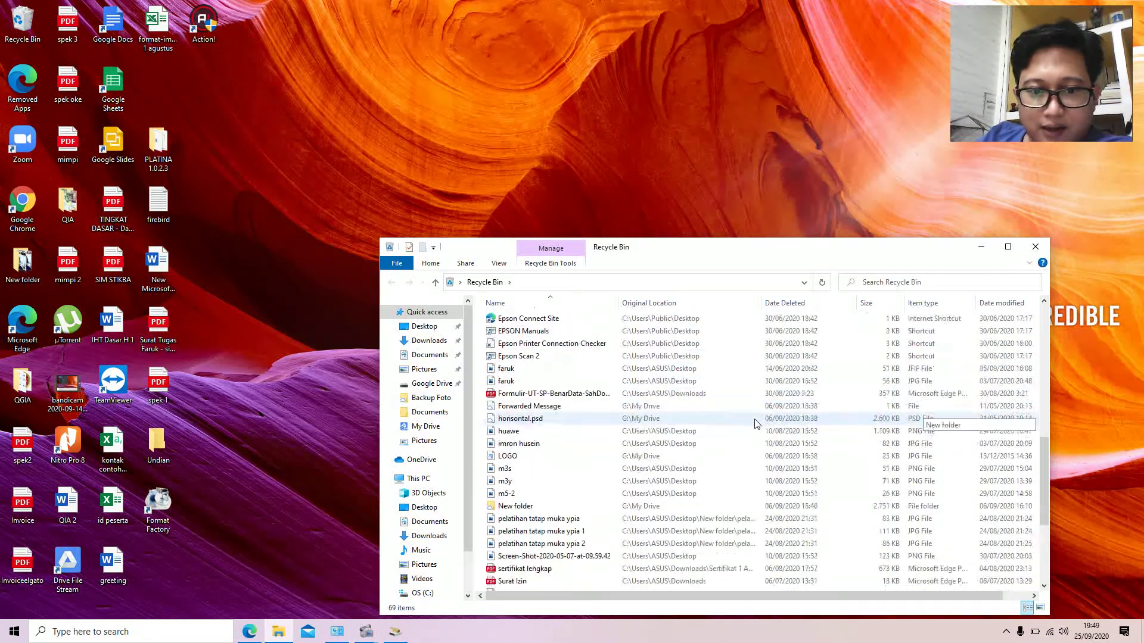
scroll(755, 424, down, 2)
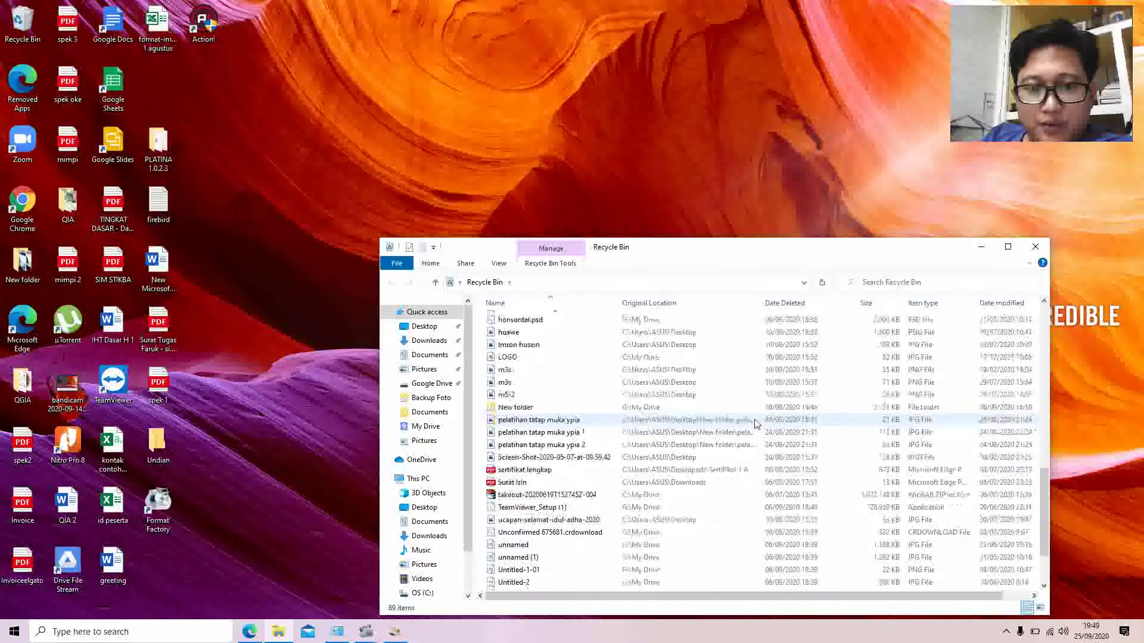
scroll(755, 423, down, 2)
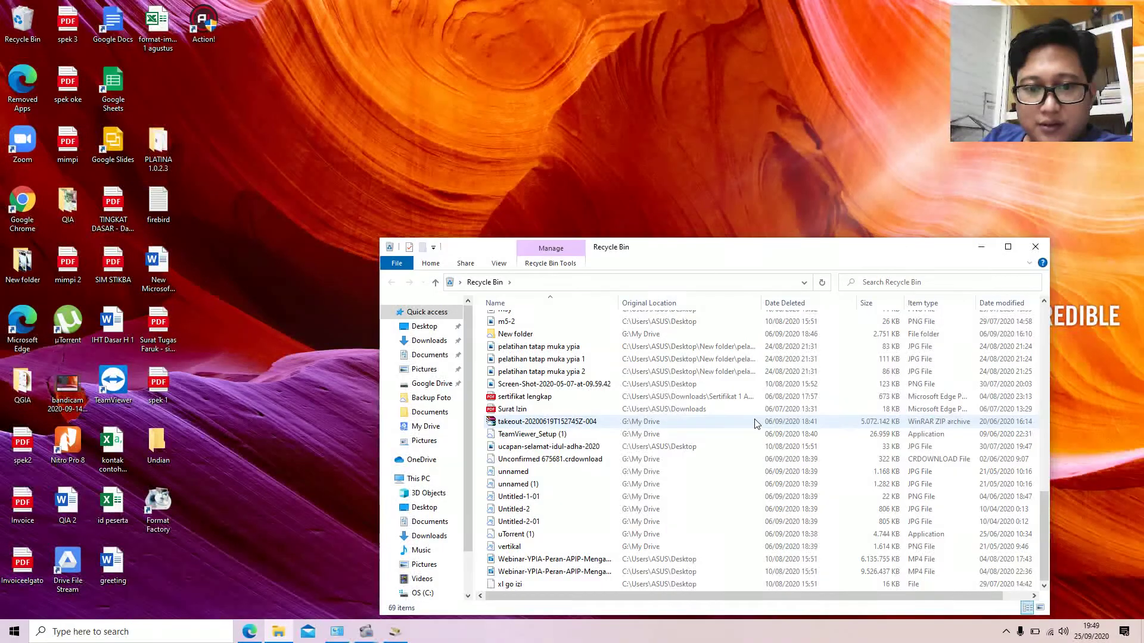
scroll(755, 424, up, 6)
scroll(755, 423, up, 5)
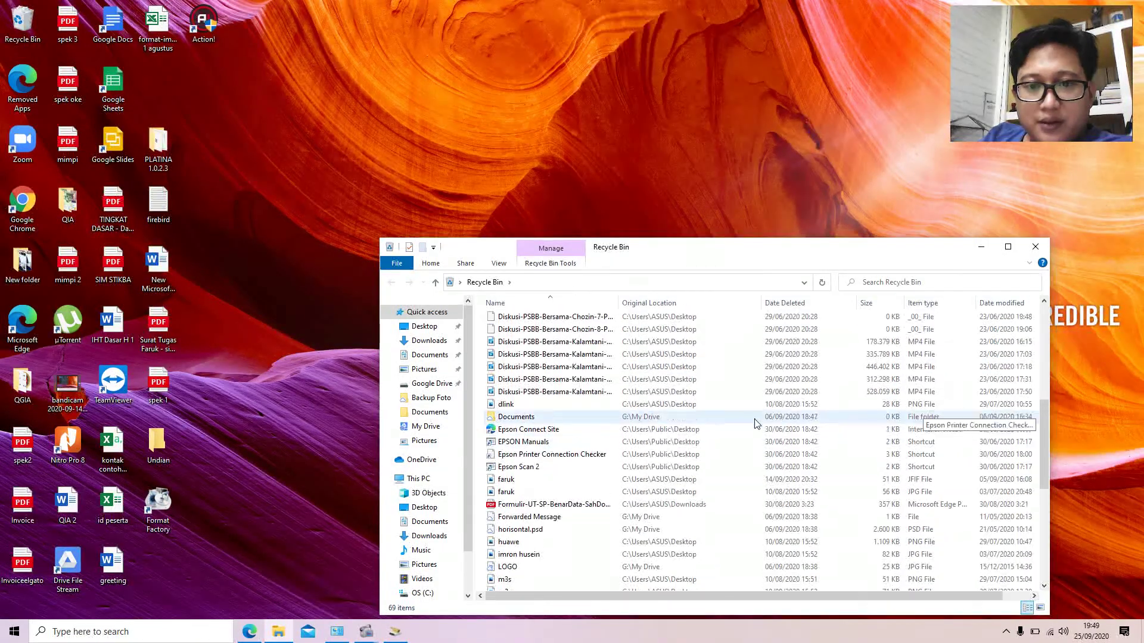
scroll(756, 423, up, 7)
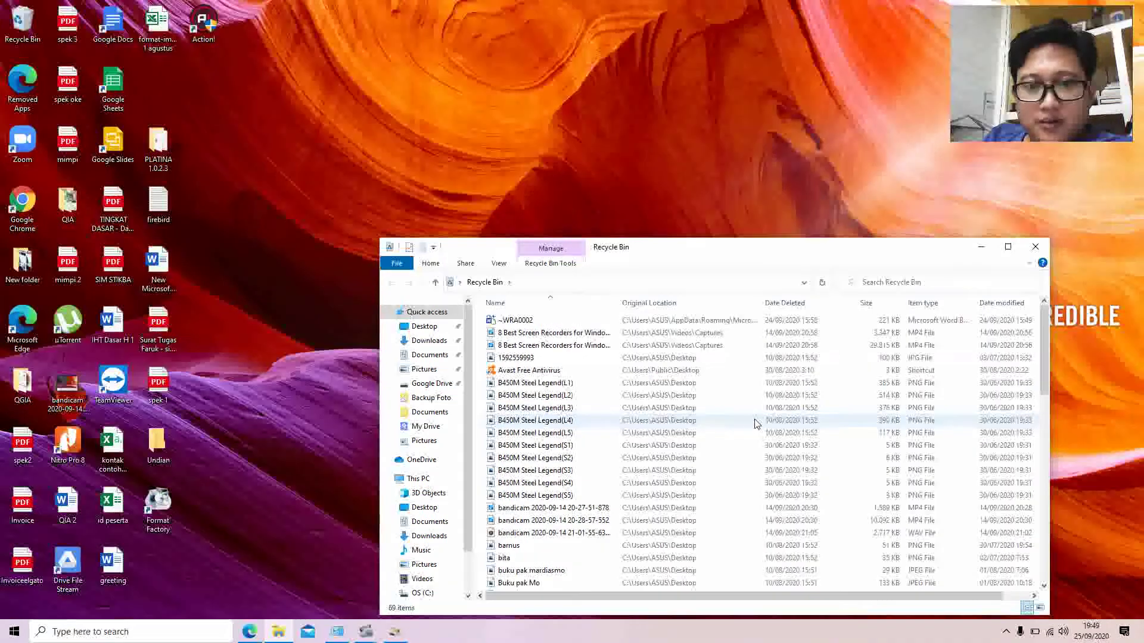
click(1038, 248)
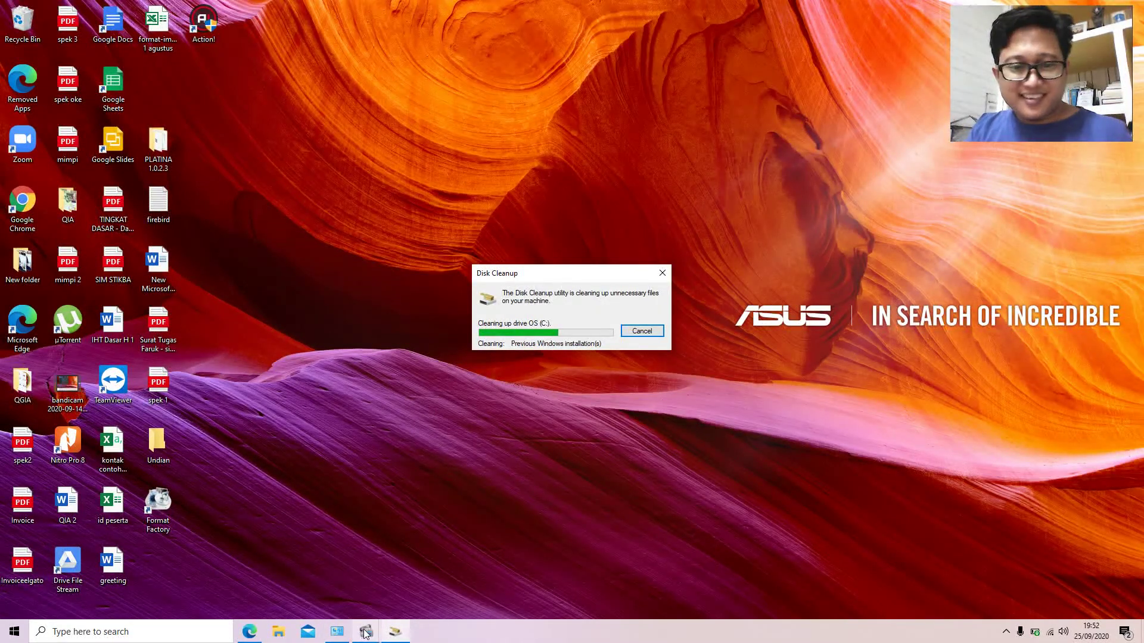
mouse_move(370, 629)
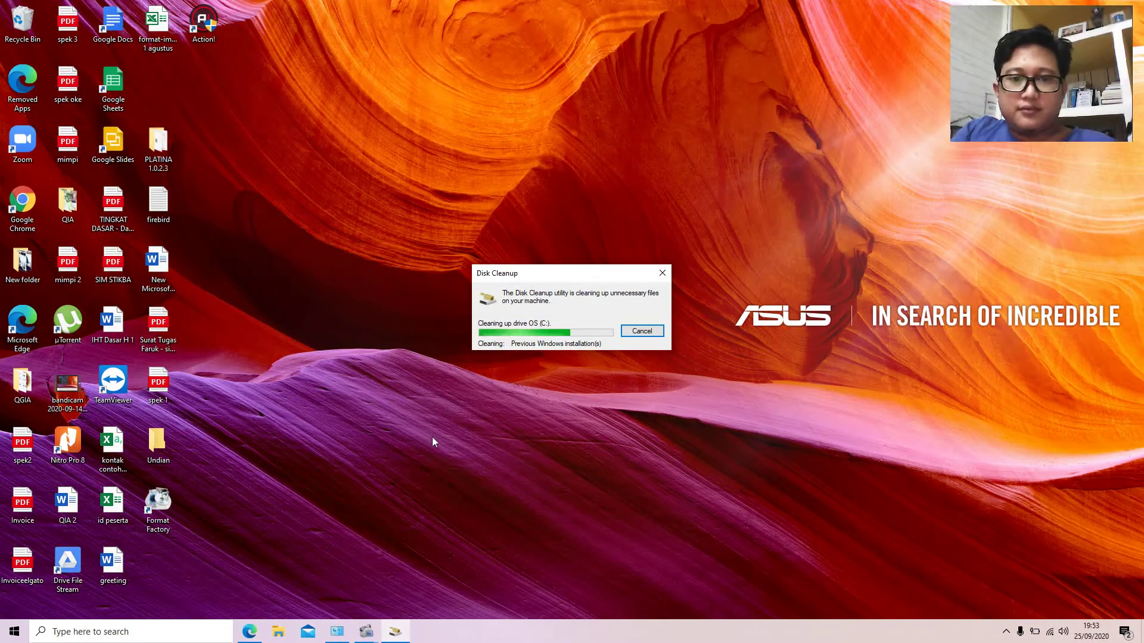
mouse_move(365, 632)
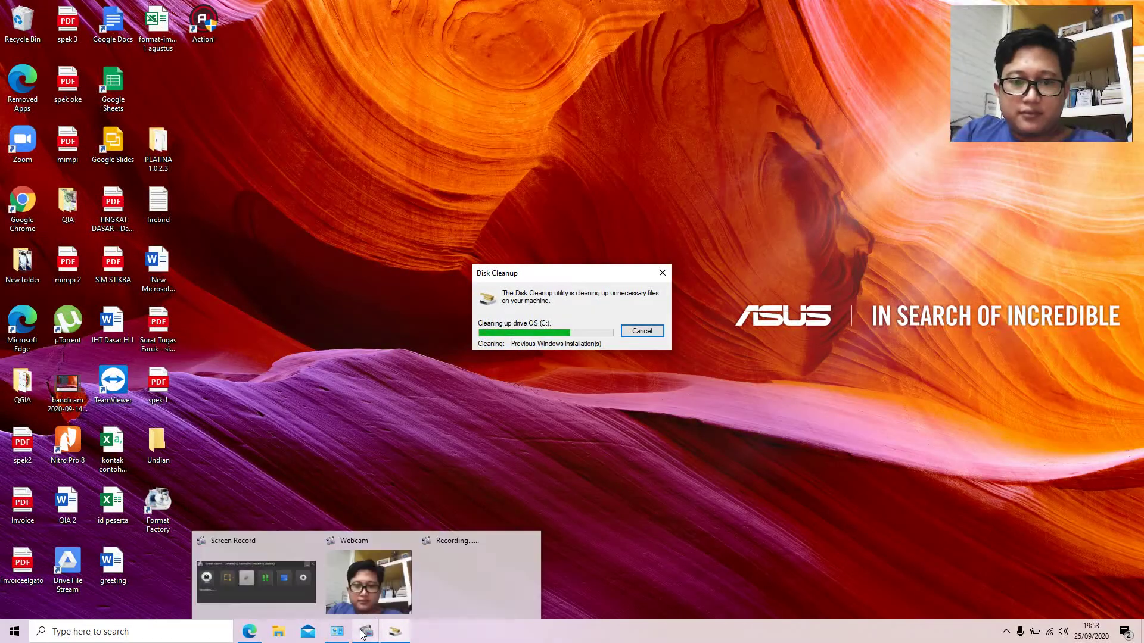
click(463, 552)
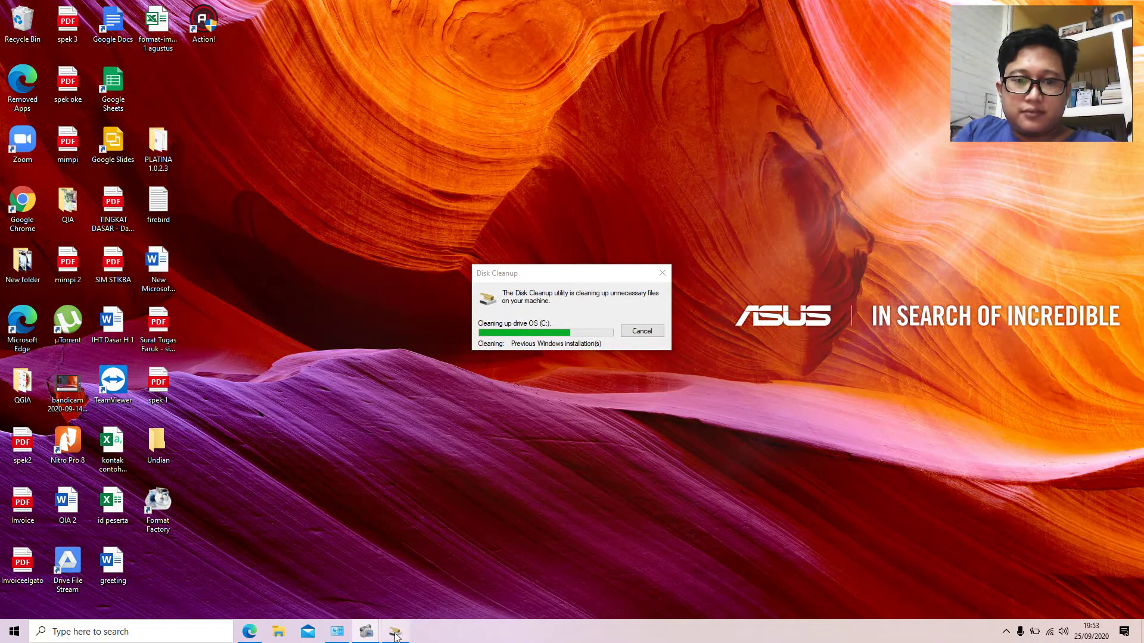
mouse_move(366, 631)
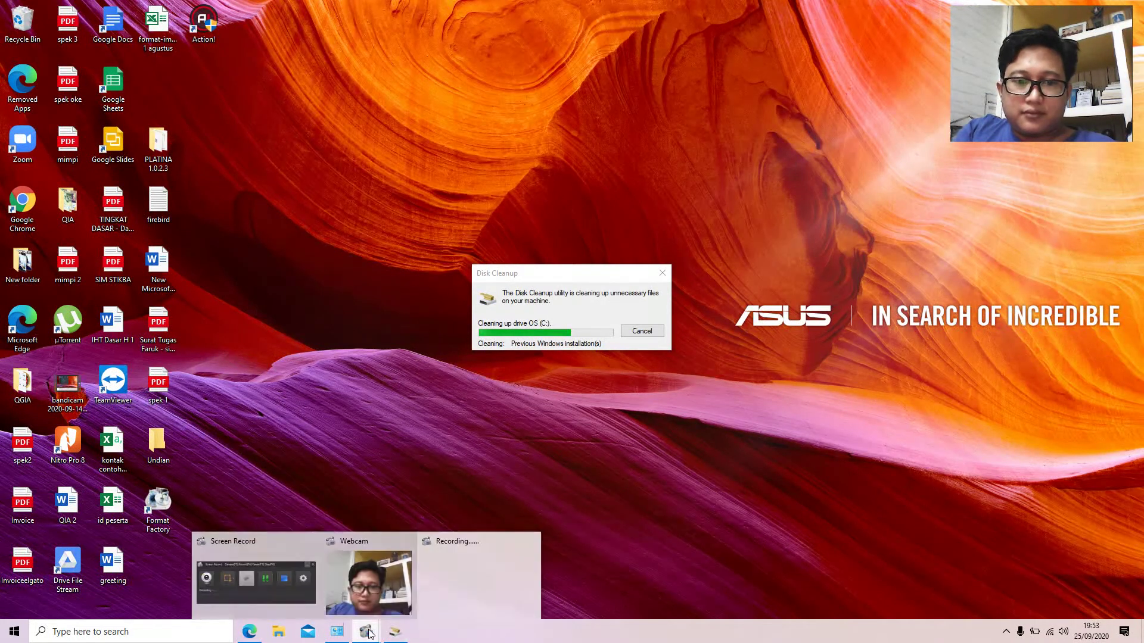
click(258, 567)
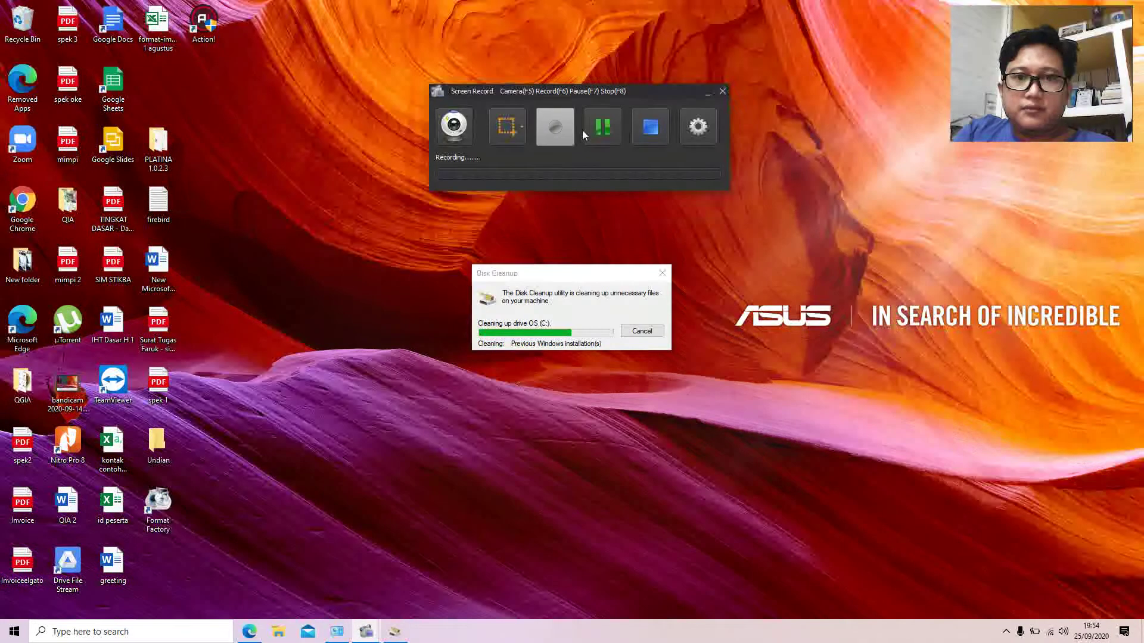
click(602, 126)
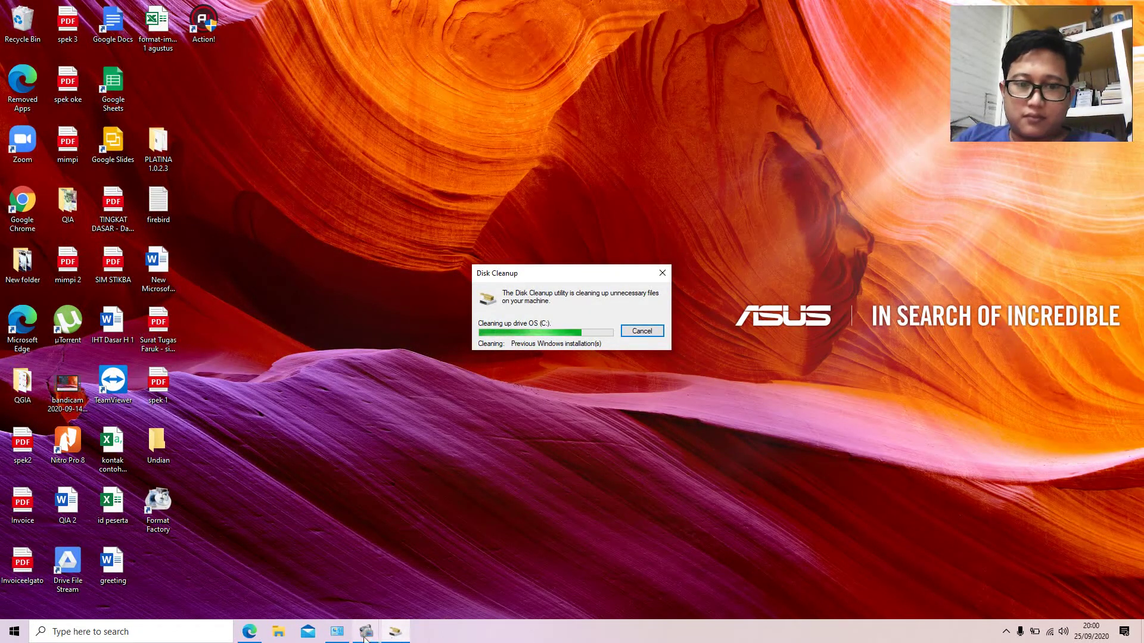
mouse_move(366, 632)
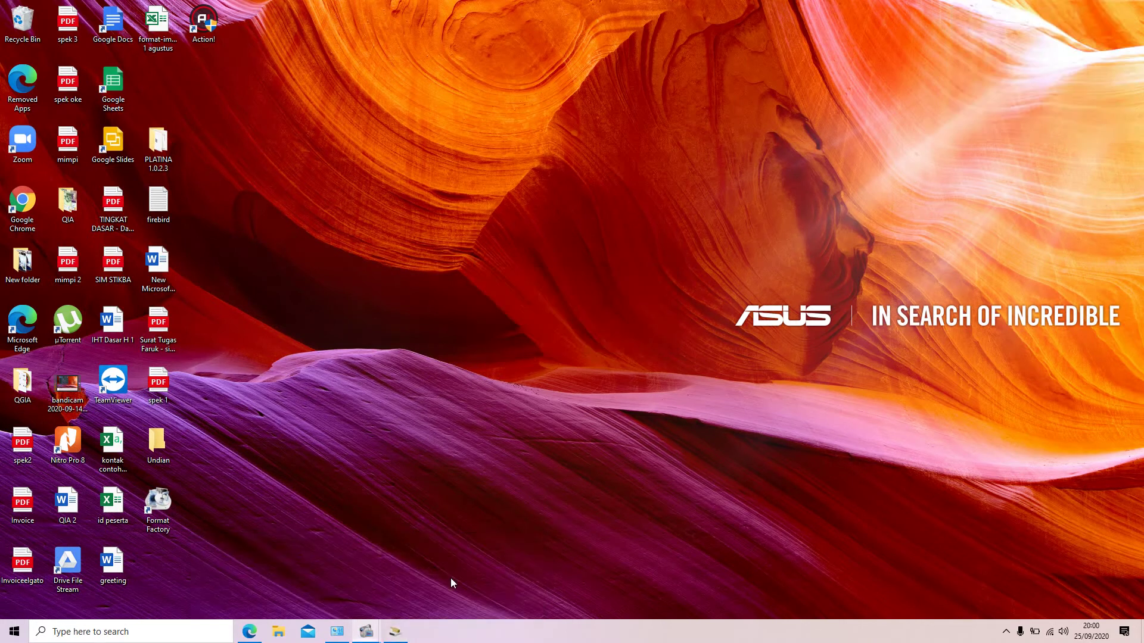
click(450, 578)
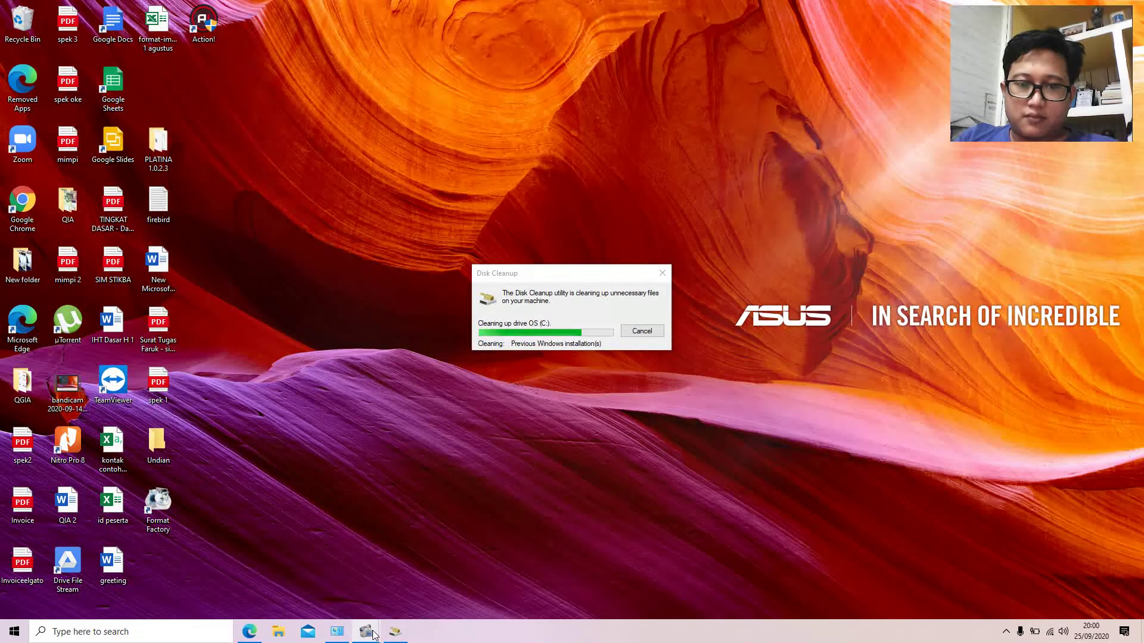
mouse_move(366, 632)
click(472, 581)
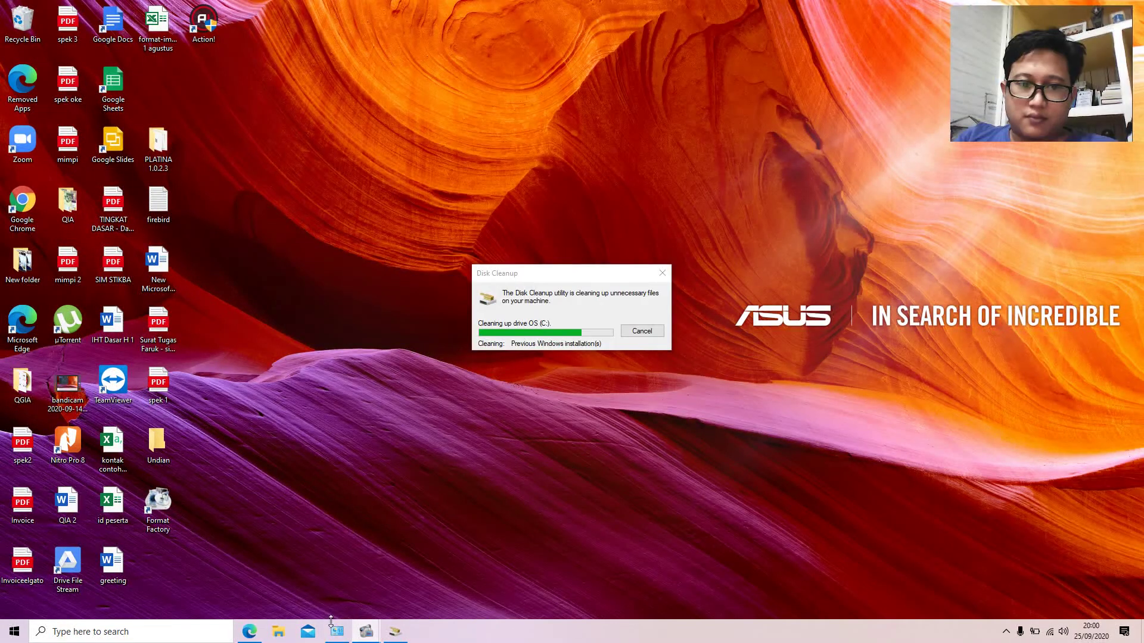
click(295, 593)
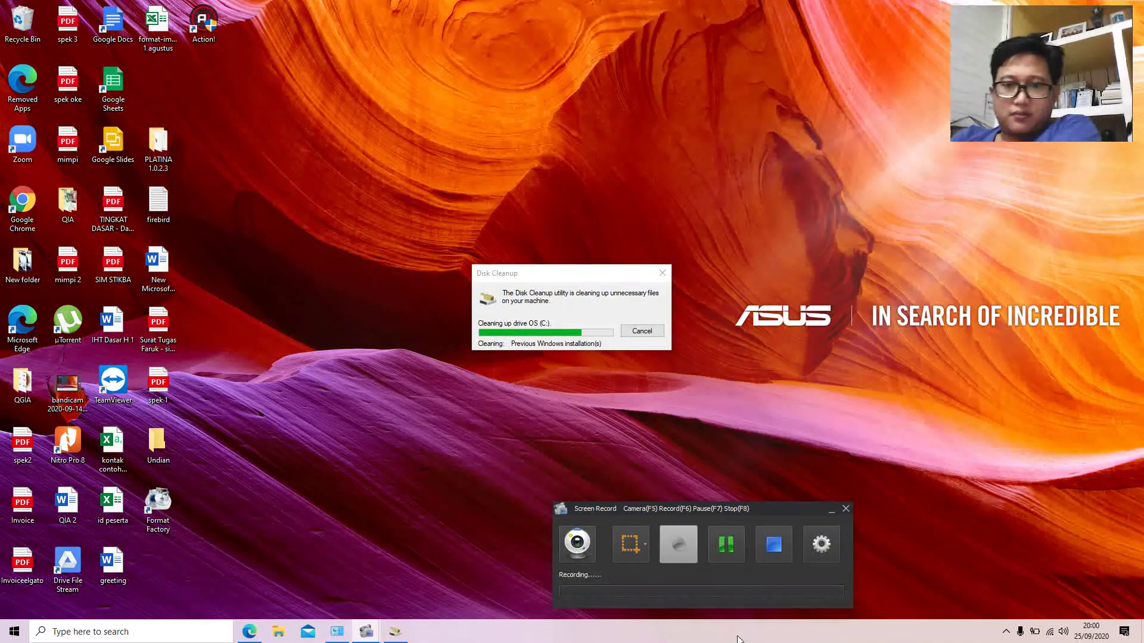
click(726, 543)
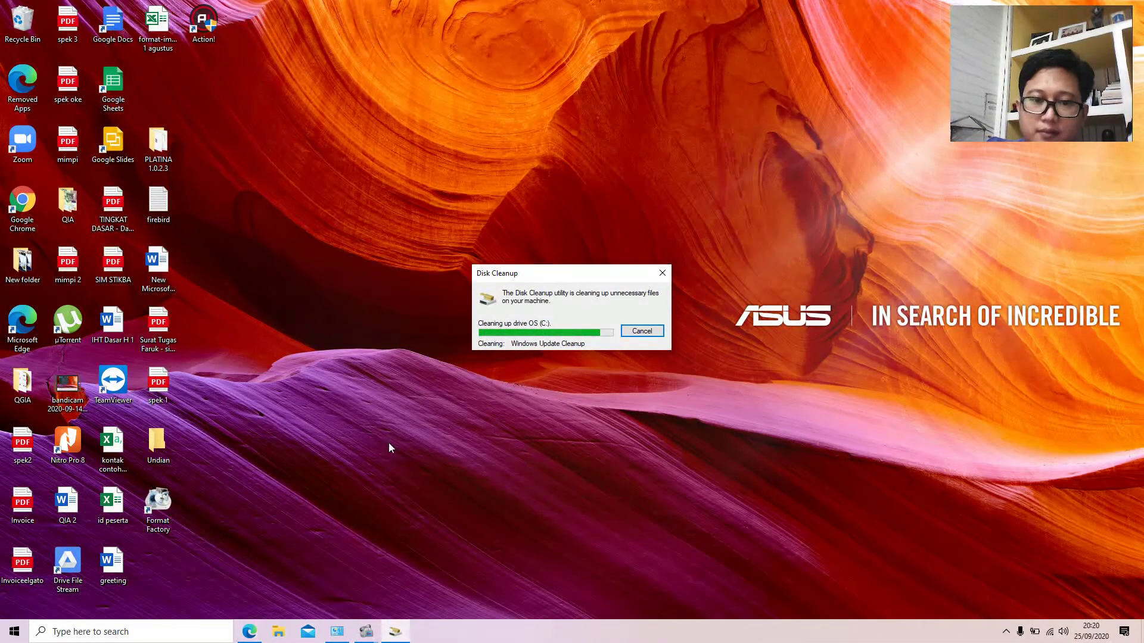
mouse_move(366, 633)
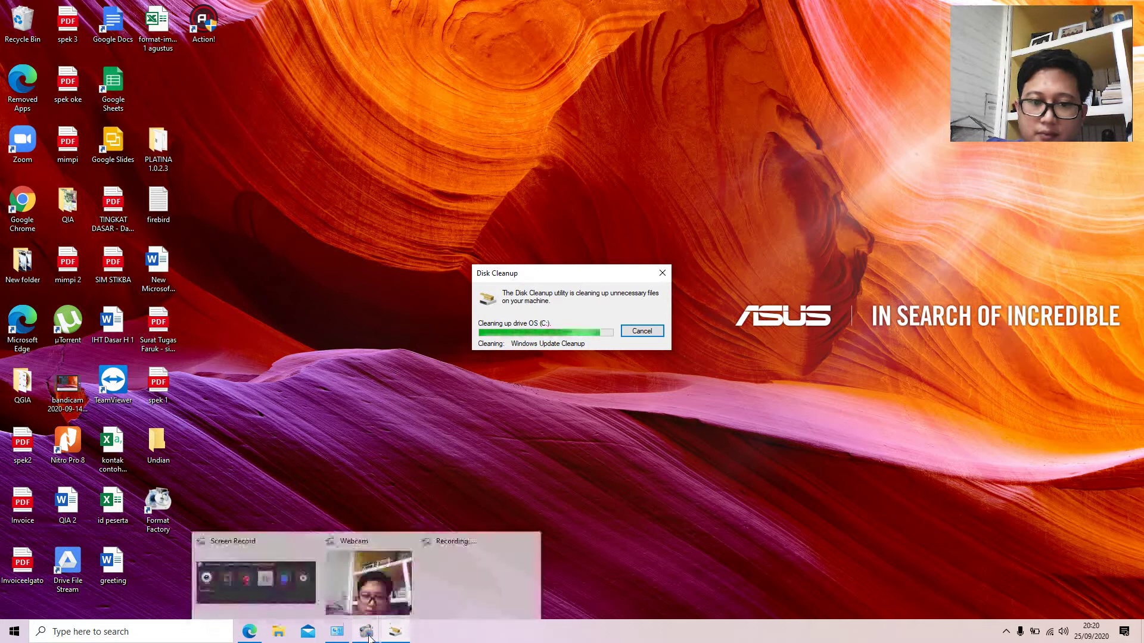
click(281, 580)
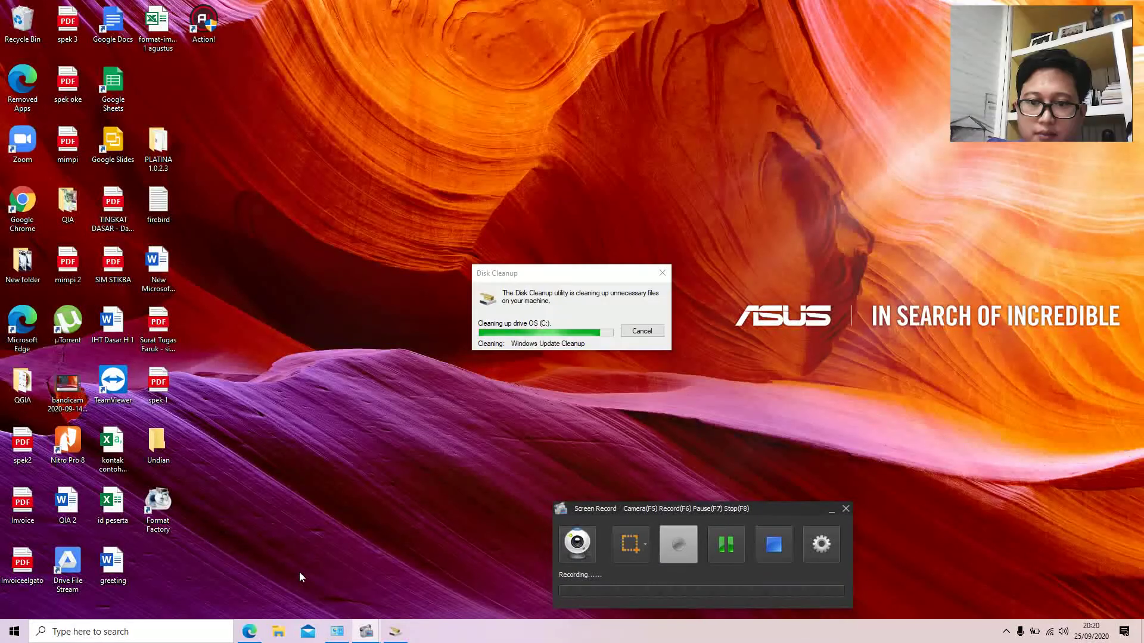
click(726, 544)
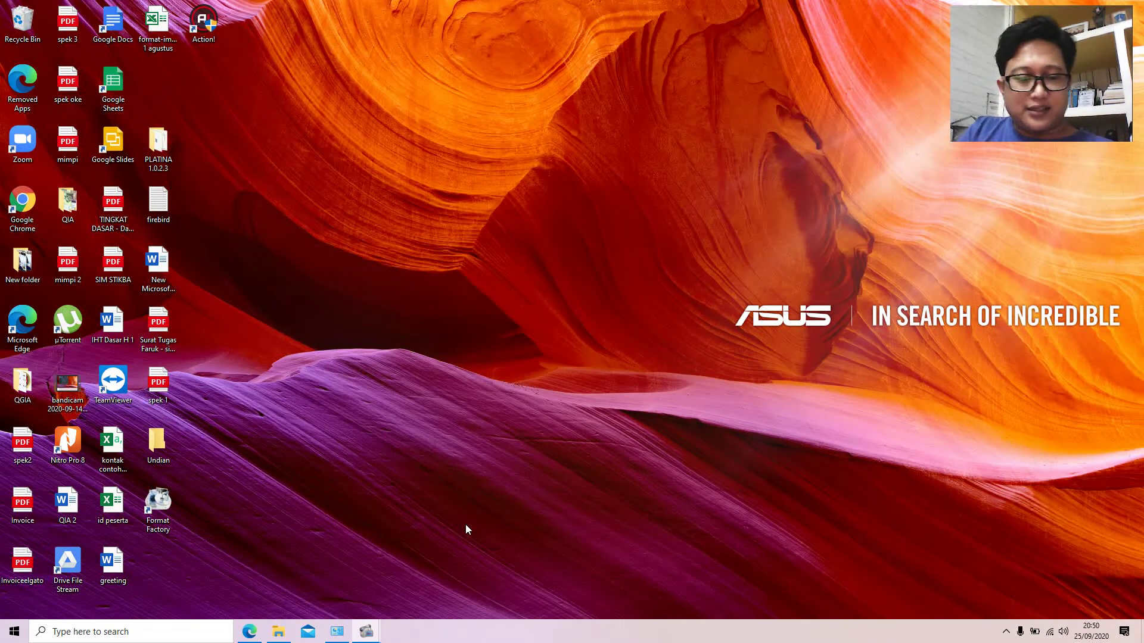
Search for Disk Cleanup, start it again and scan the OS (C:) drive.
click(91, 632)
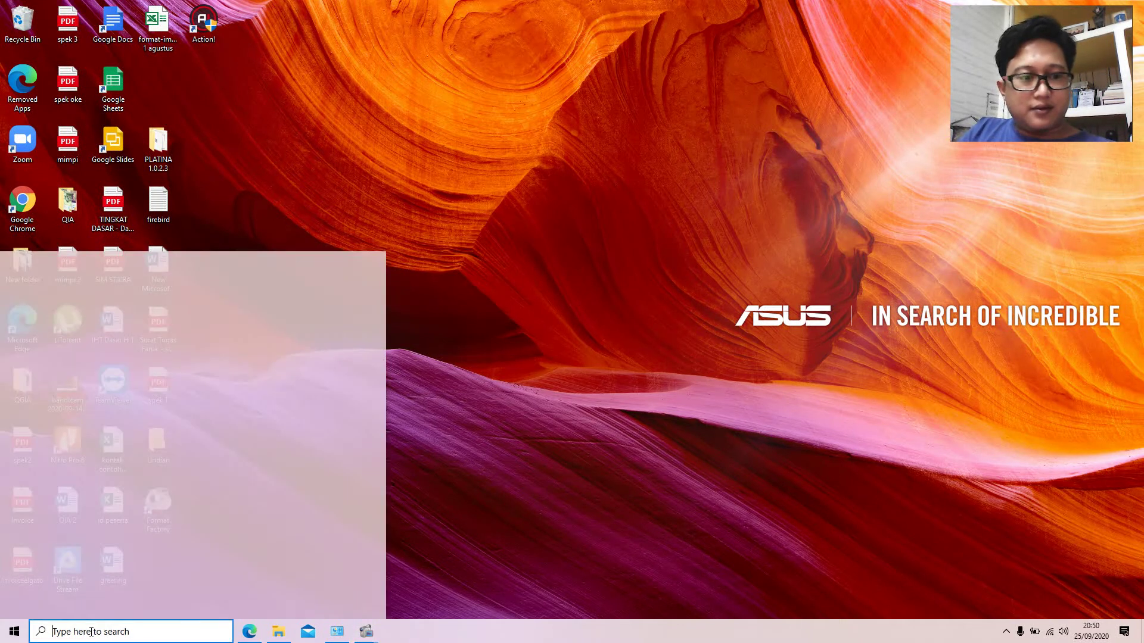
text(disk)
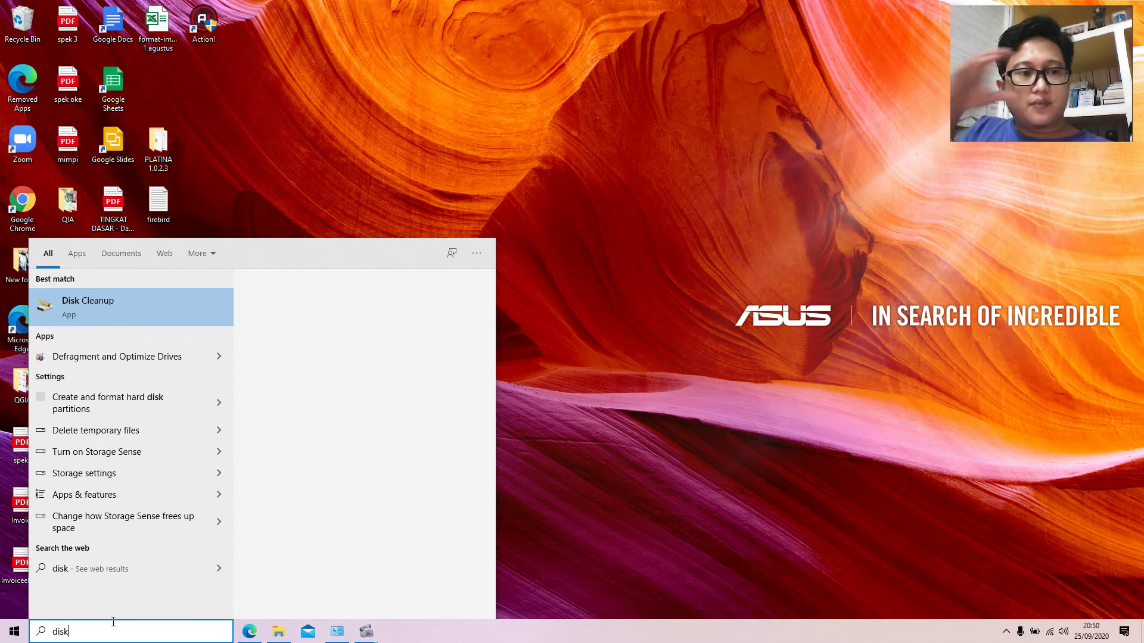
key(Escape)
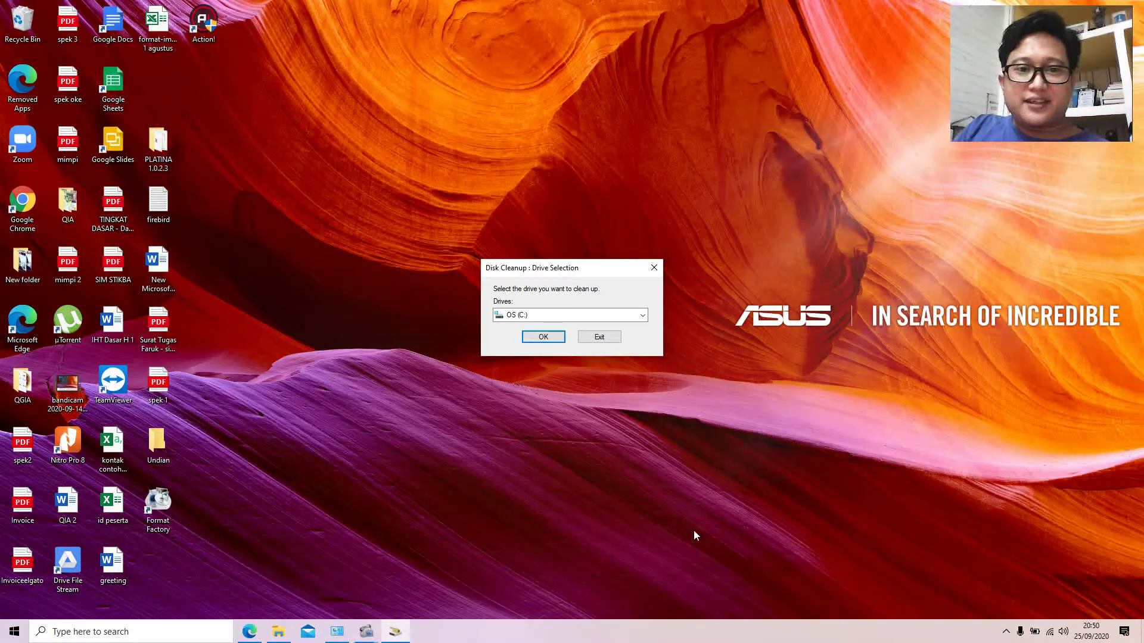
click(542, 341)
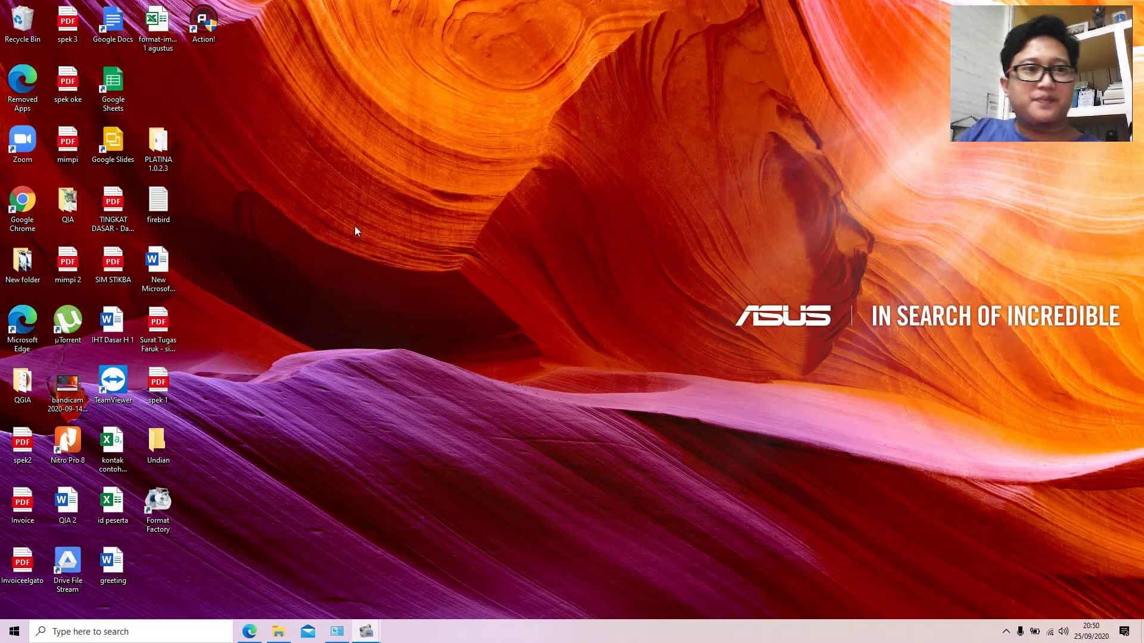
mouse_move(280, 632)
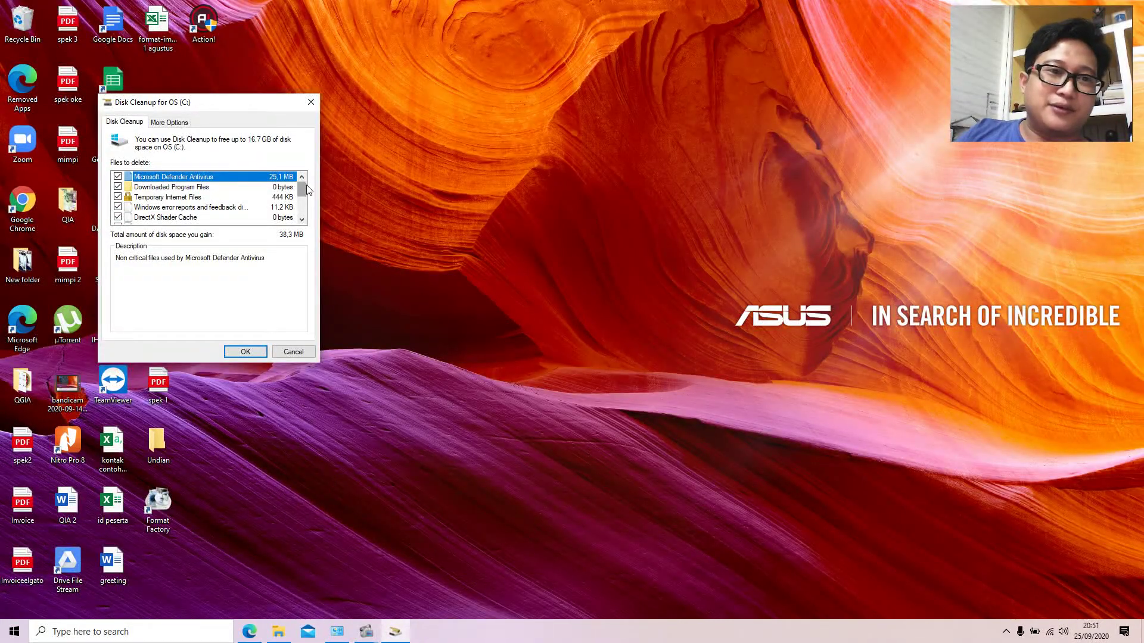
Add the Recycle Bin to the files to delete on OS (C:) and run the cleanup, confirming permanent deletion.
drag(307, 185, 303, 212)
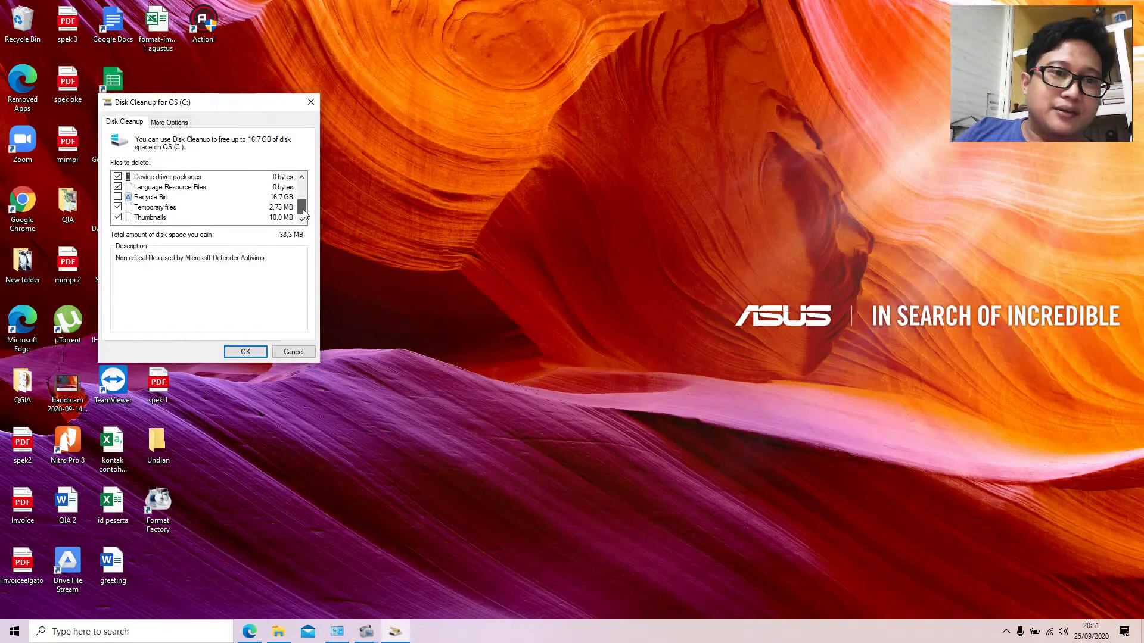
click(119, 198)
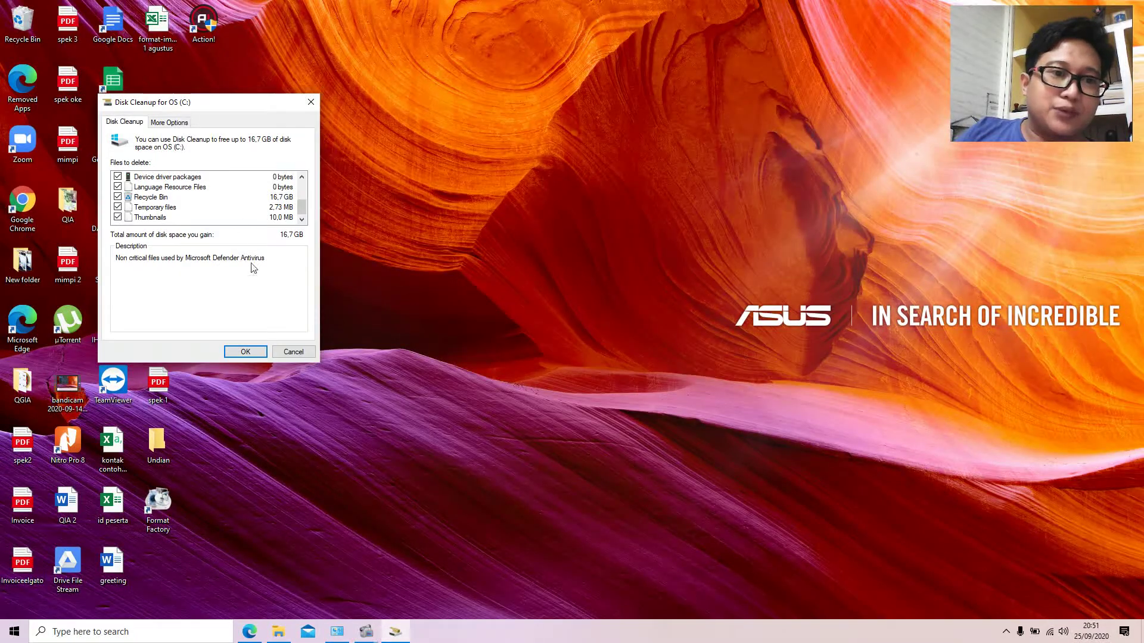
click(257, 353)
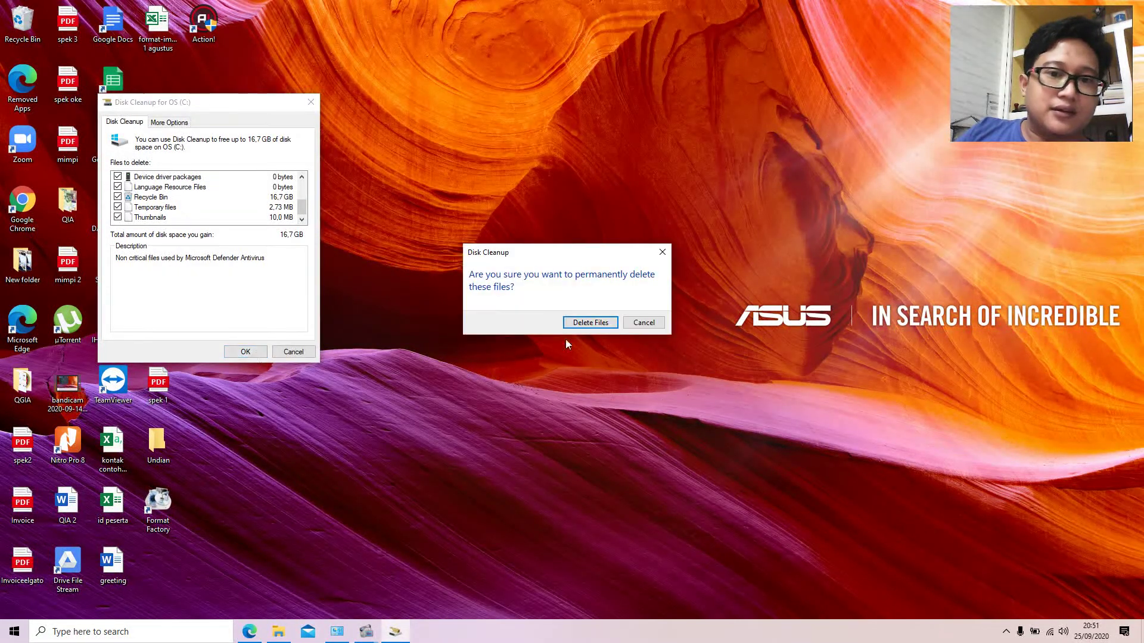
click(593, 325)
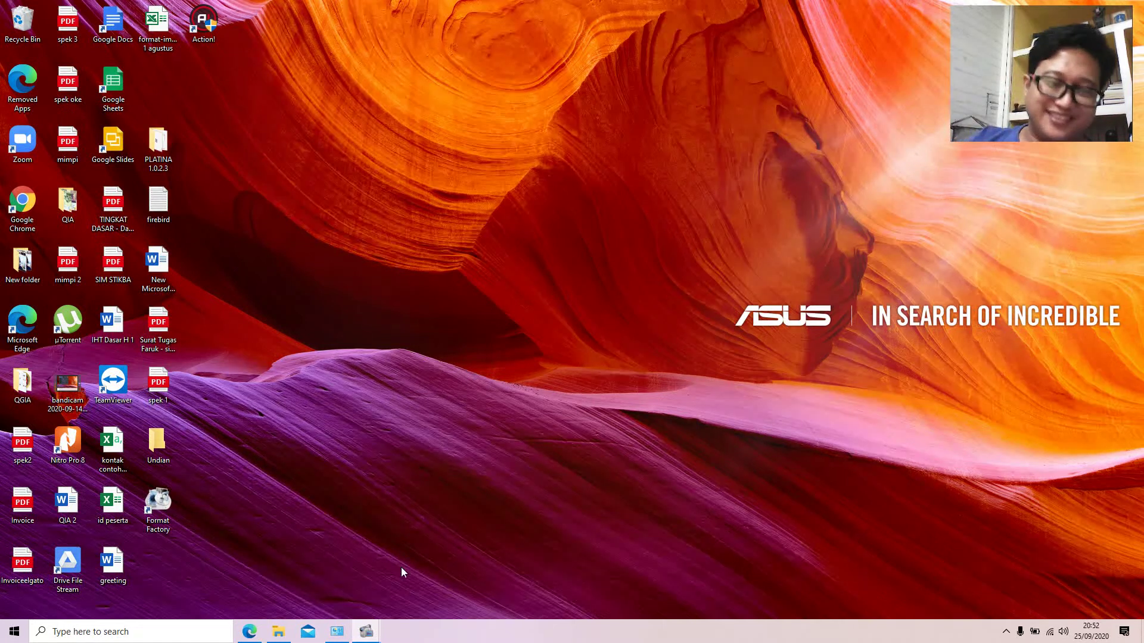
mouse_move(366, 632)
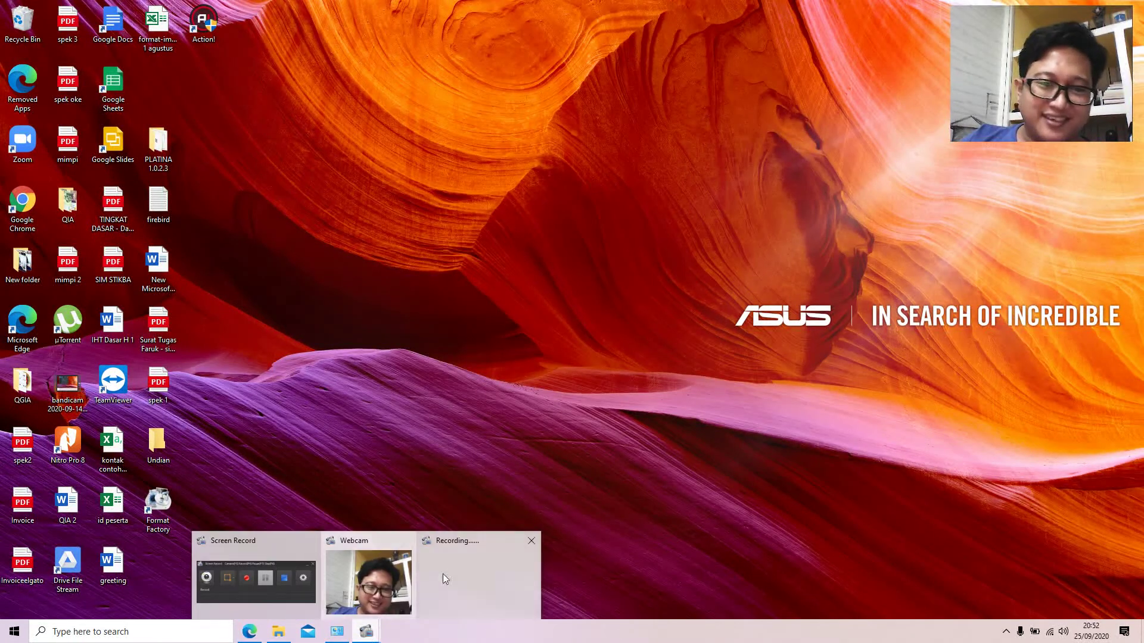
mouse_move(233, 581)
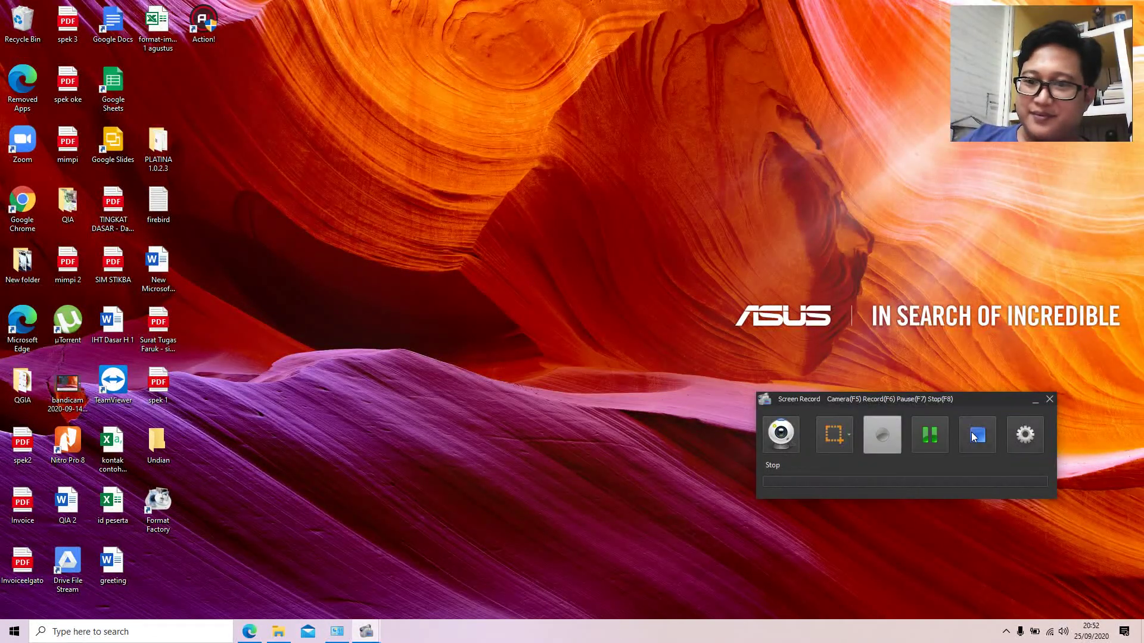